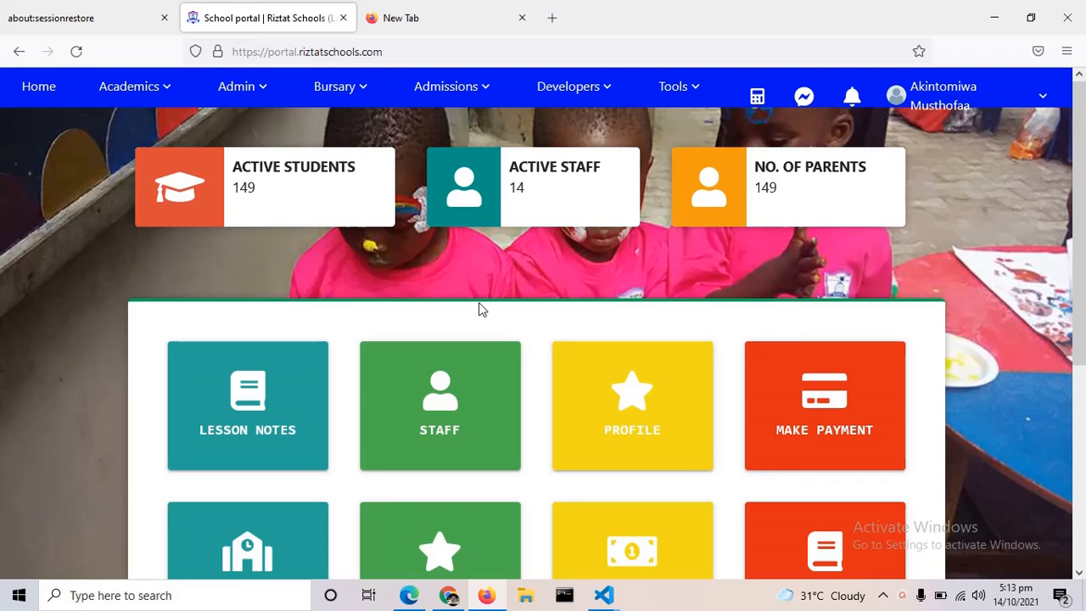
- Compare the school portal sessions open in Edge, Chrome and Firefox, ending on the administrator's session in Edge
click(416, 589)
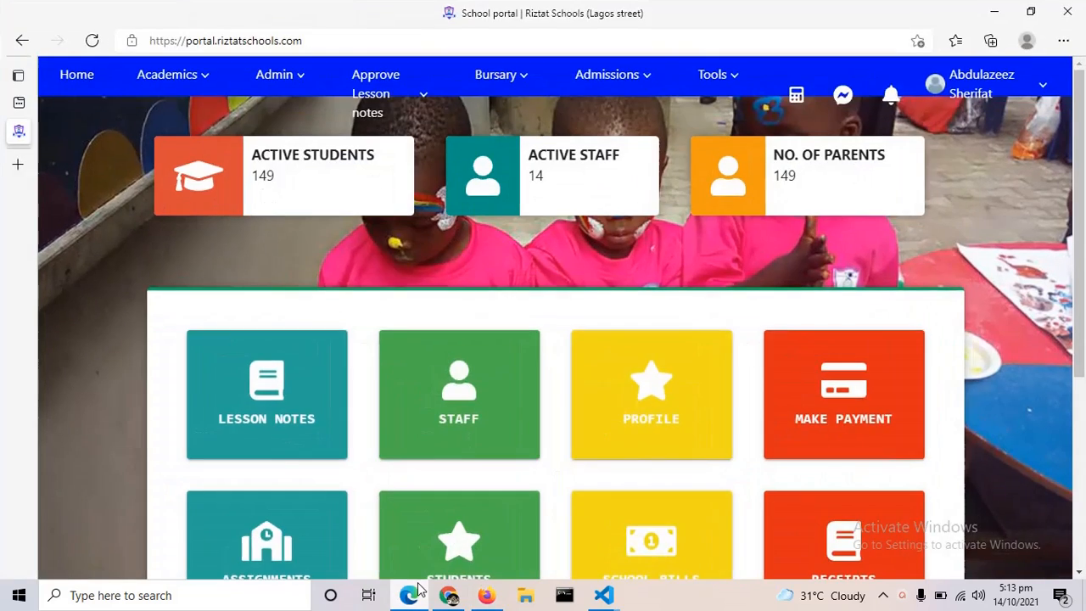
click(417, 590)
click(451, 597)
click(484, 597)
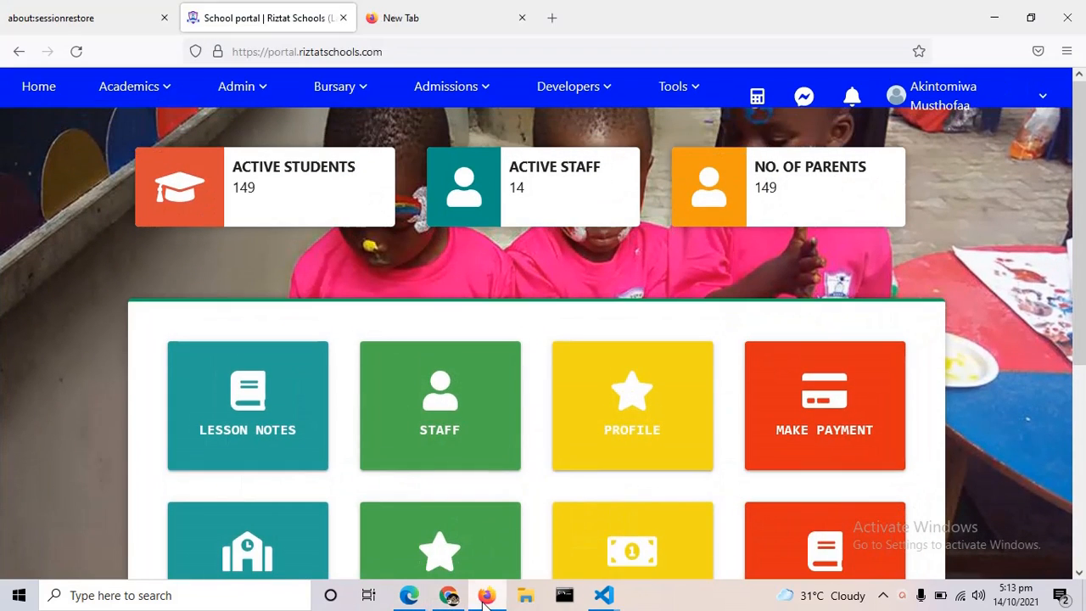
click(448, 596)
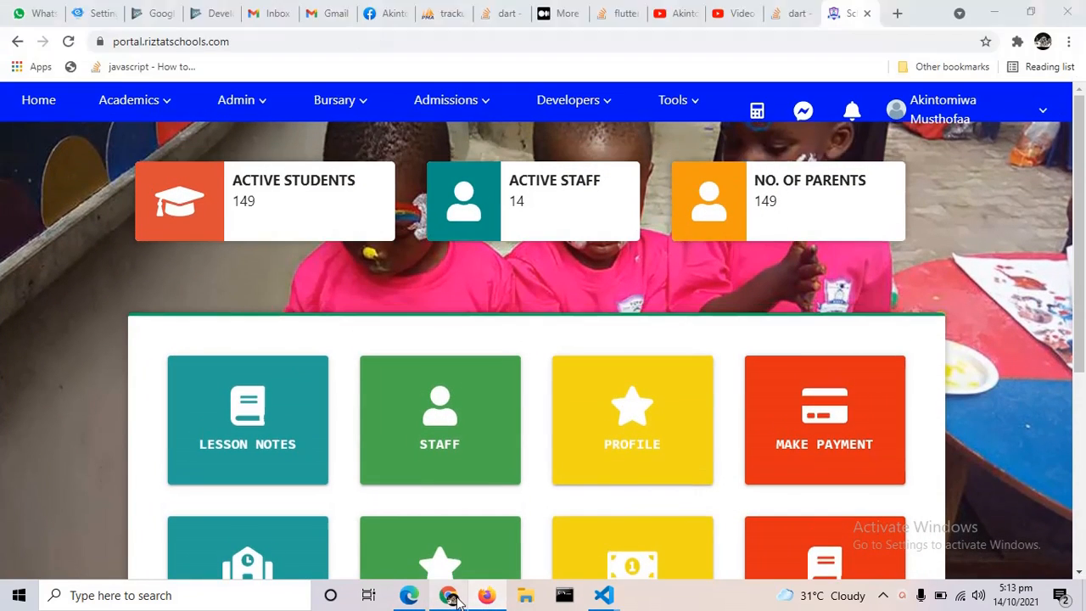
click(410, 597)
mouse_move(941, 92)
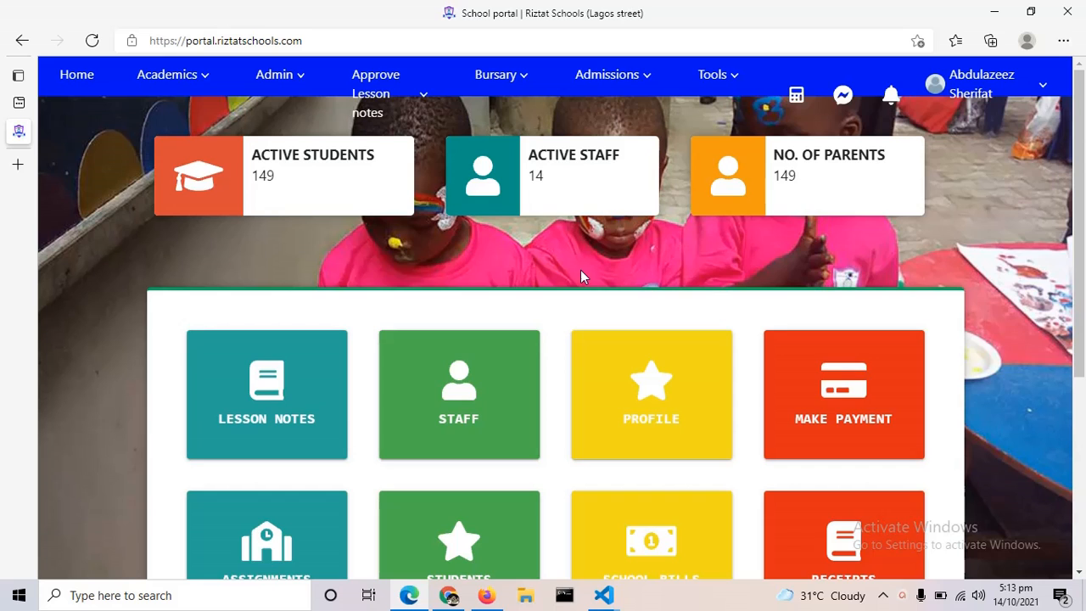
- Switch to Chrome and open the third listed staff member's account from the portal's View Accounts page
click(447, 596)
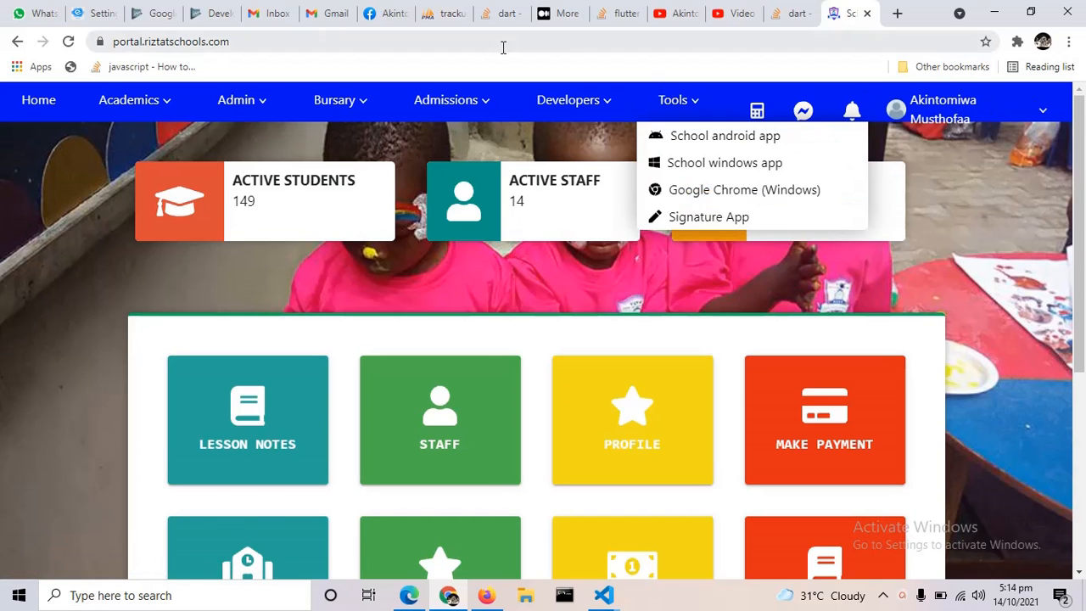
mouse_move(219, 102)
scroll(280, 204, down, 3)
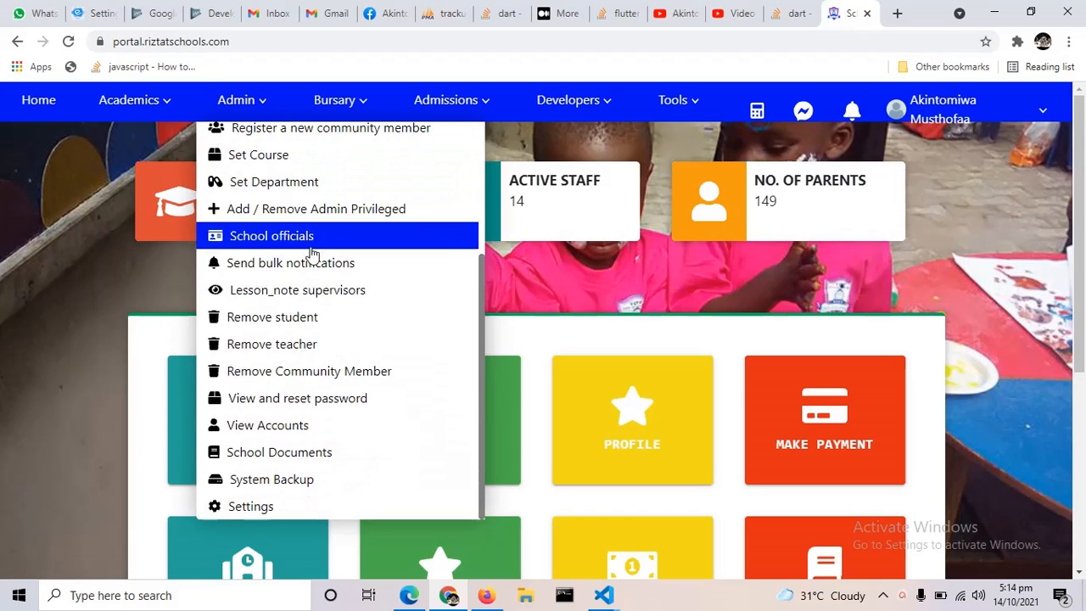
click(356, 426)
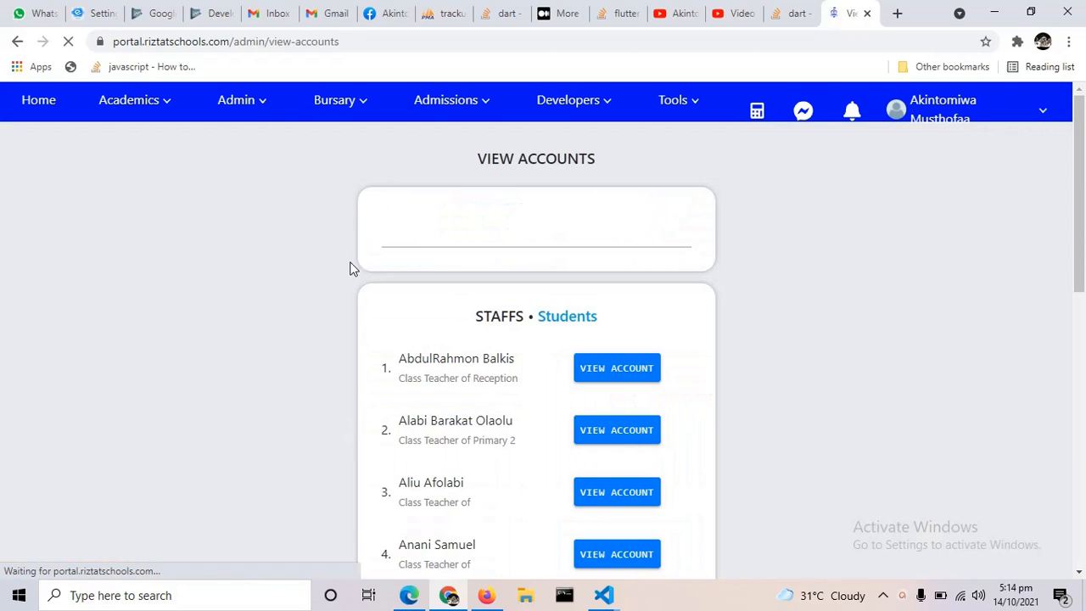
mouse_move(251, 111)
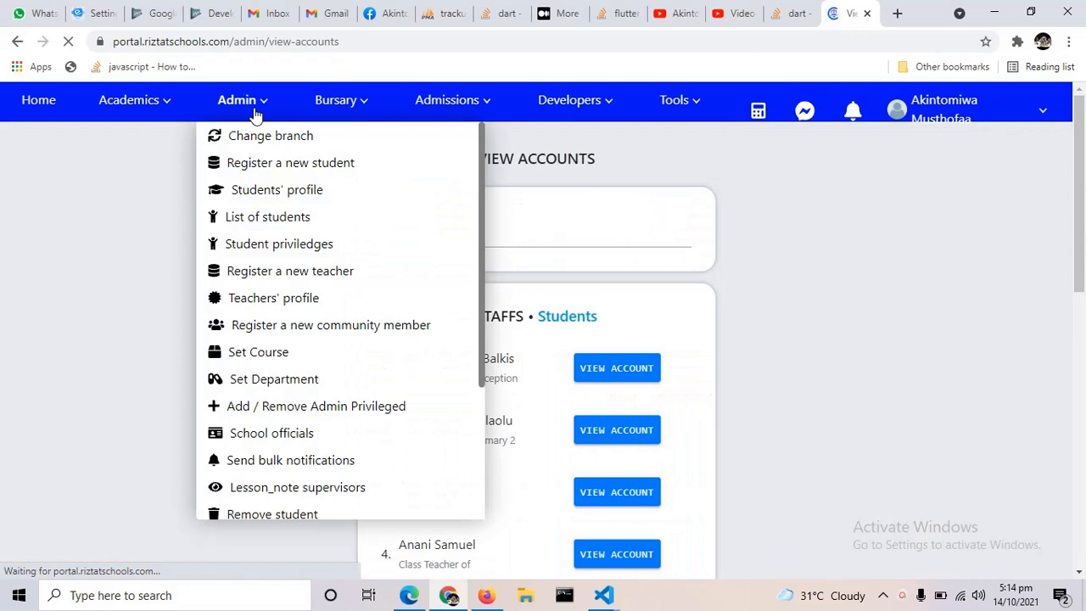
scroll(272, 416, down, 3)
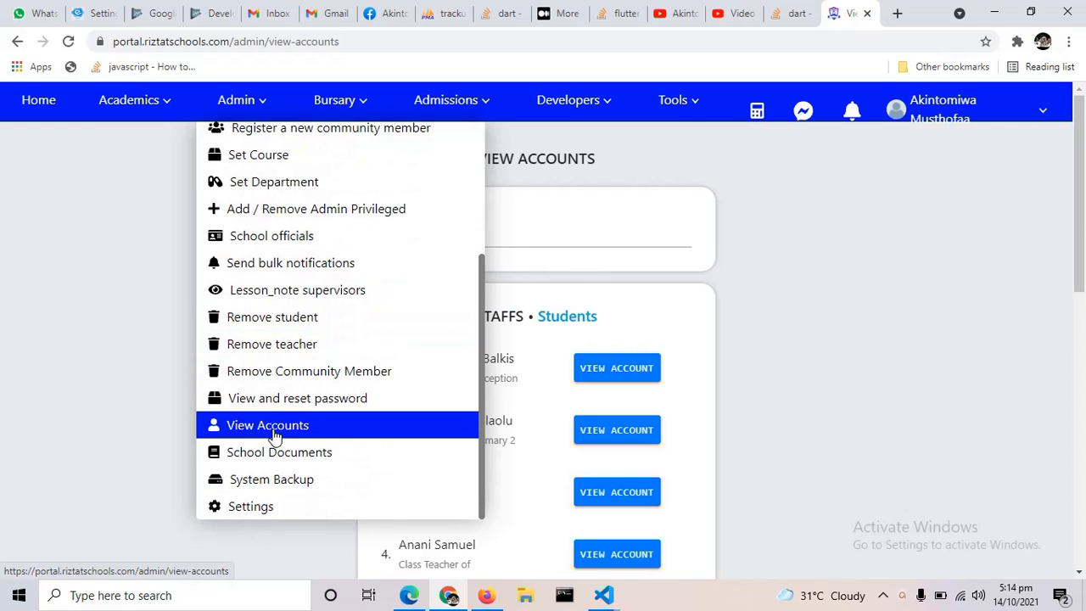
scroll(685, 446, down, 1)
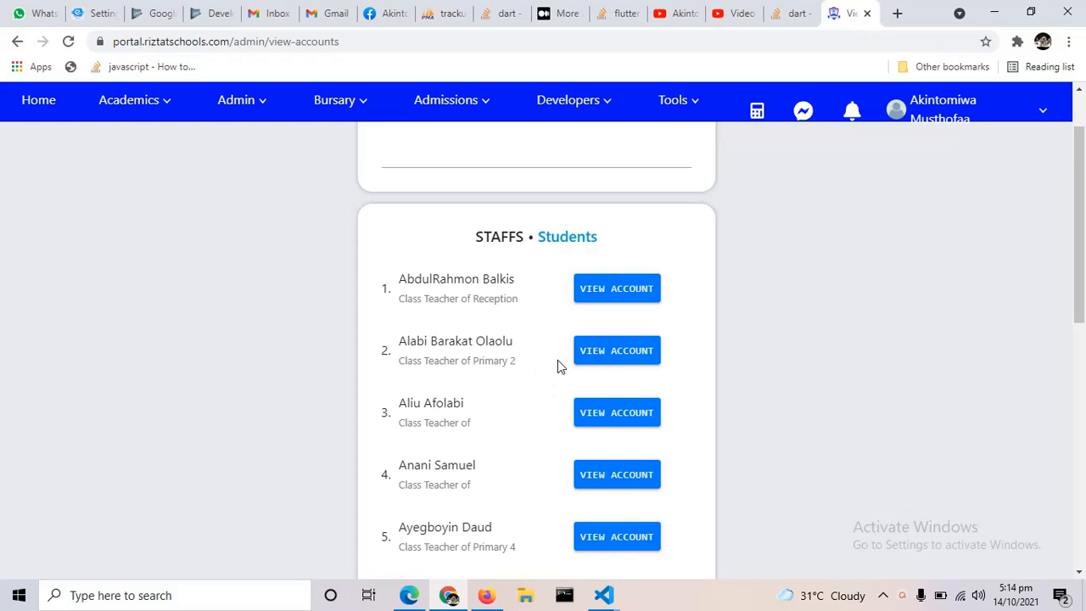
click(614, 413)
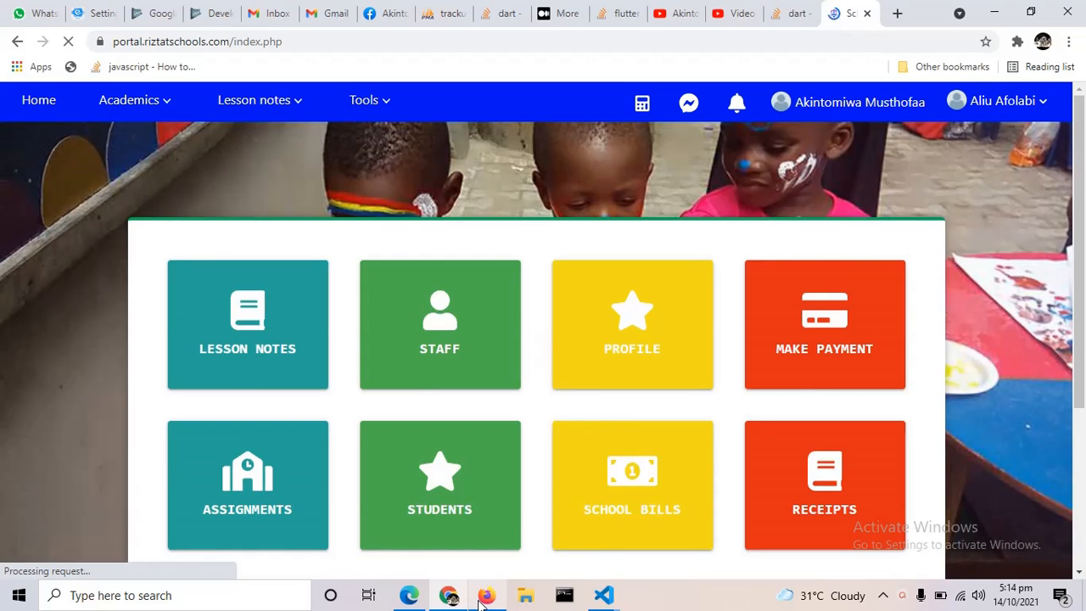
- Switch to Firefox and open the portal's View Accounts page
click(483, 595)
click(446, 88)
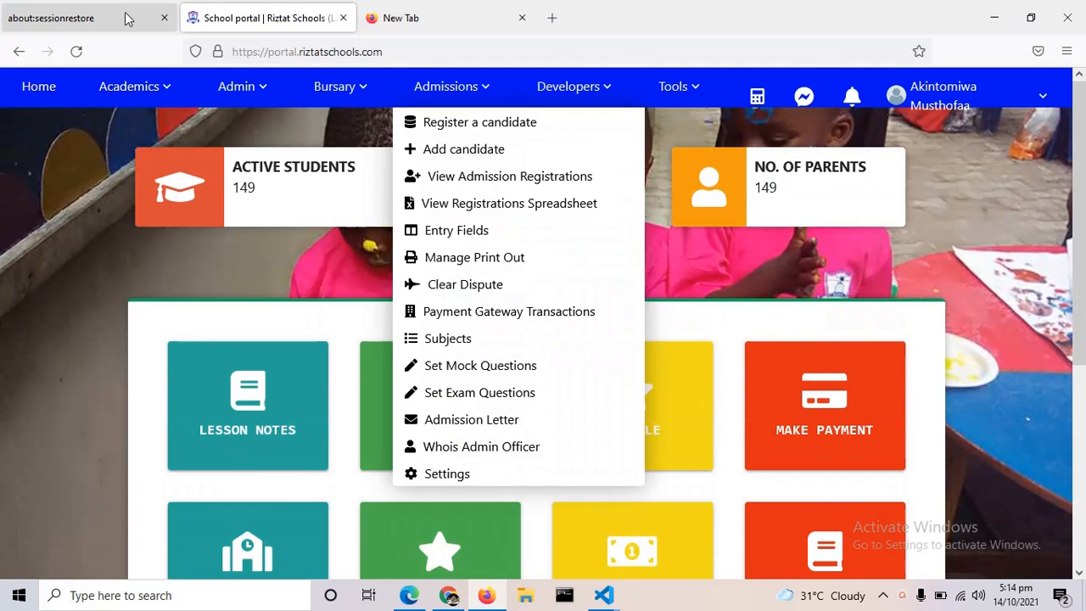
click(170, 90)
click(237, 87)
scroll(280, 271, down, 2)
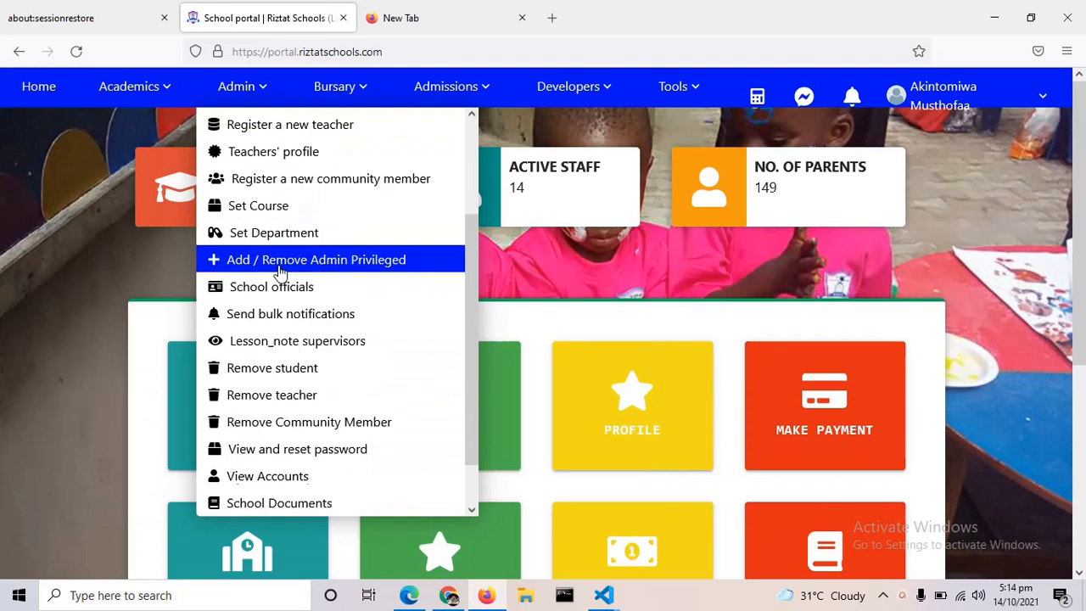
scroll(284, 339, down, 1)
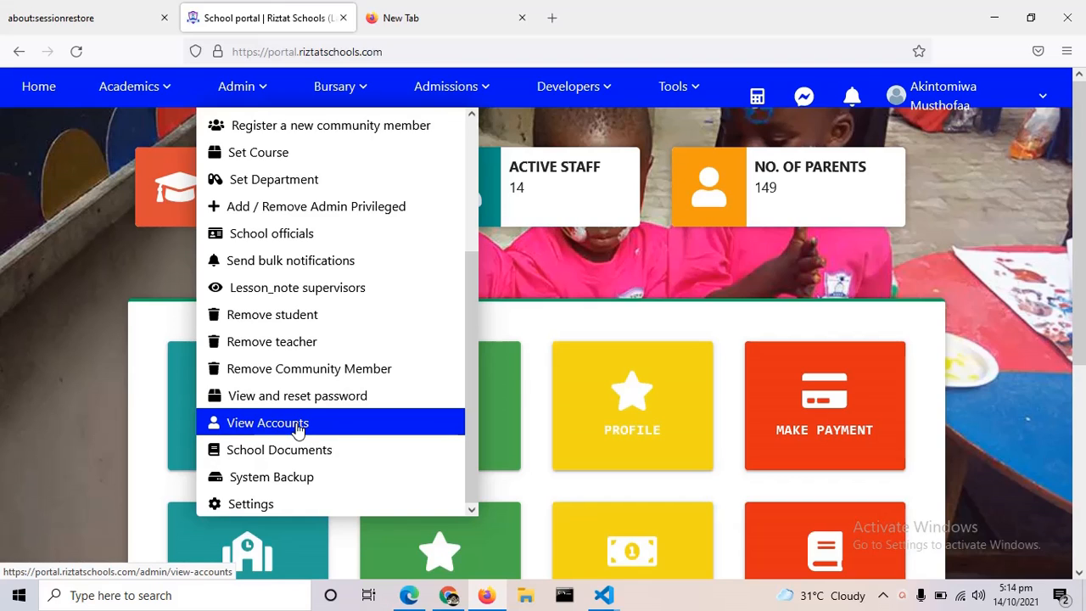
click(297, 431)
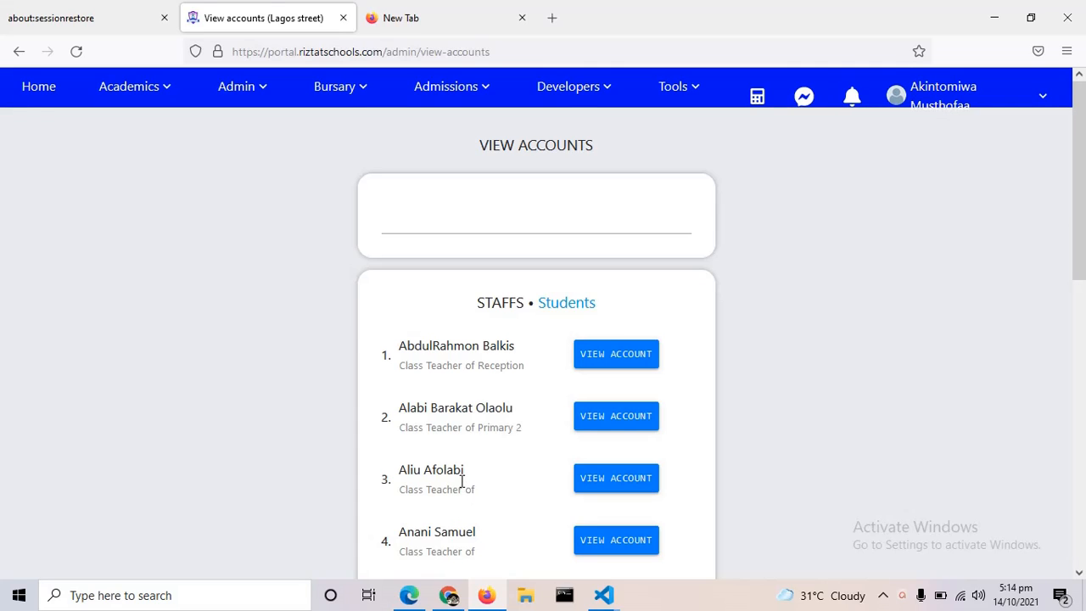
- Show the student accounts and open the account of the second student in Special Class
click(564, 307)
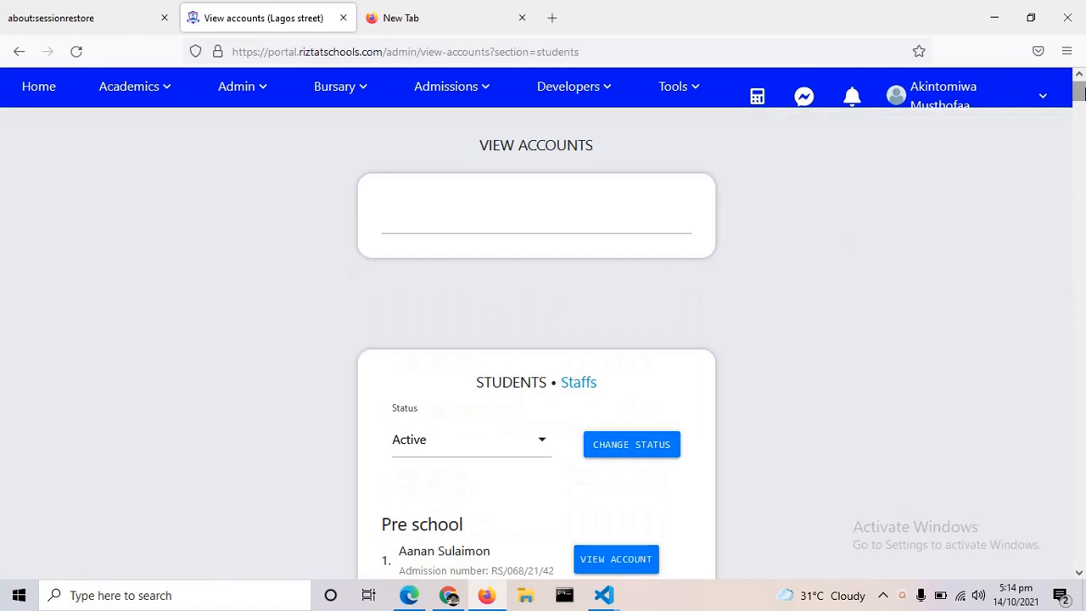
drag(1078, 92, 1079, 556)
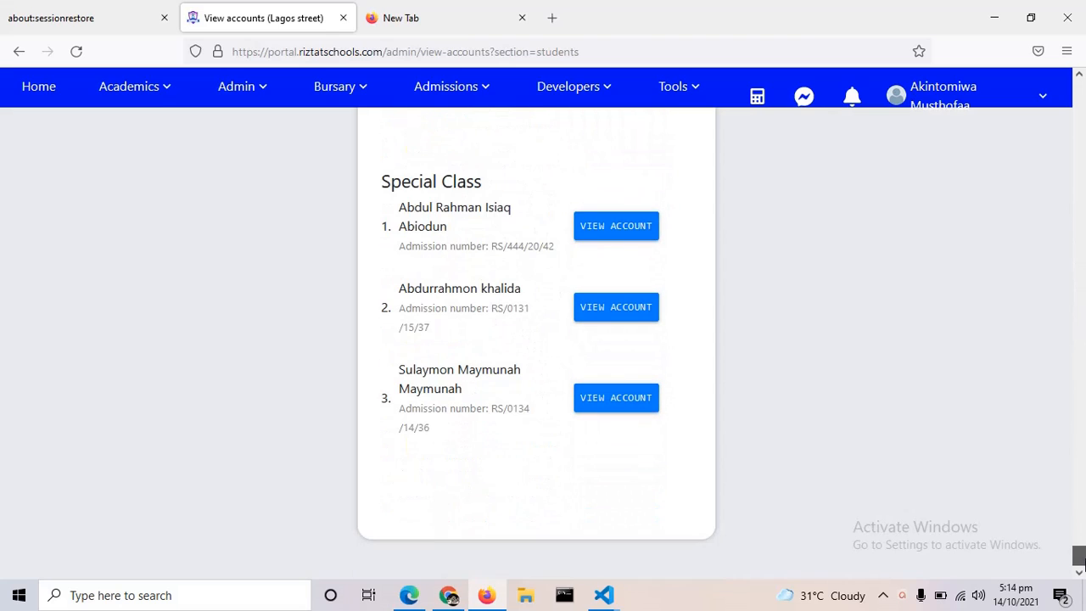
click(639, 315)
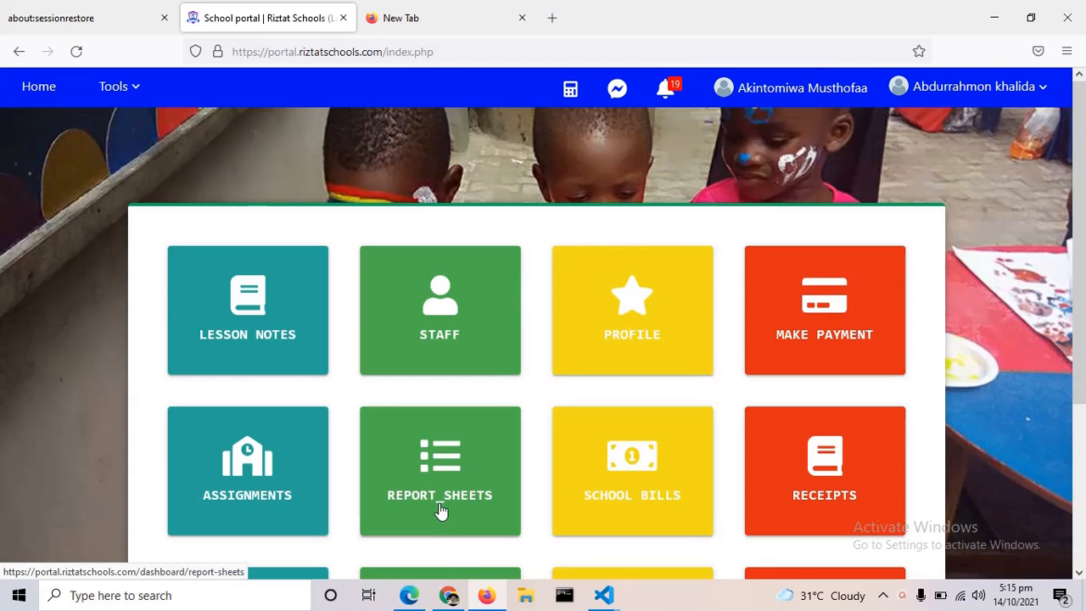
- Switch to Edge and open the profile of the first teacher in the list of teachers
click(429, 595)
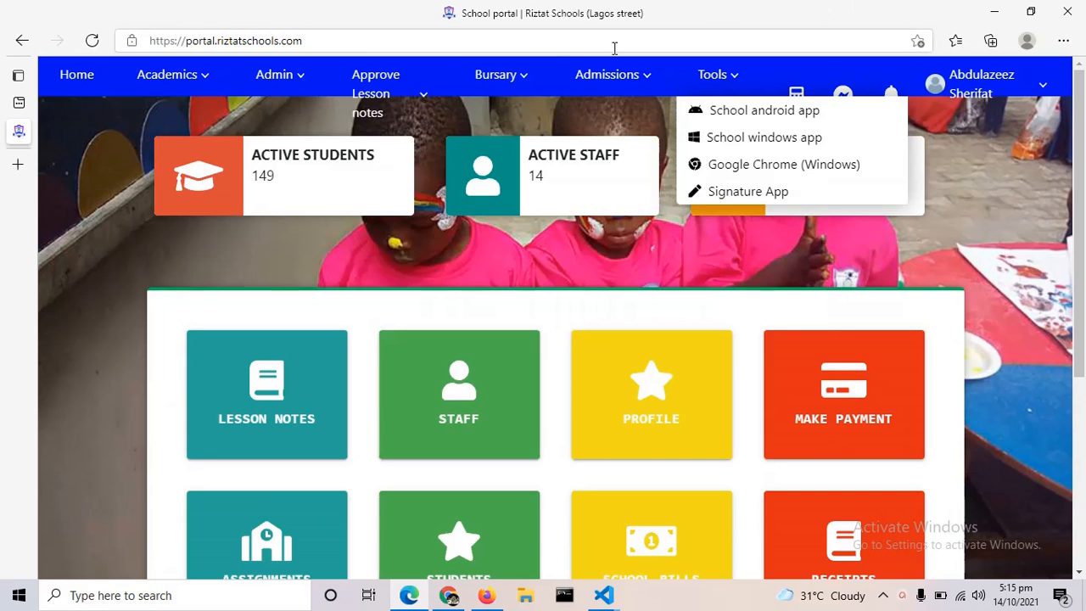
mouse_move(252, 100)
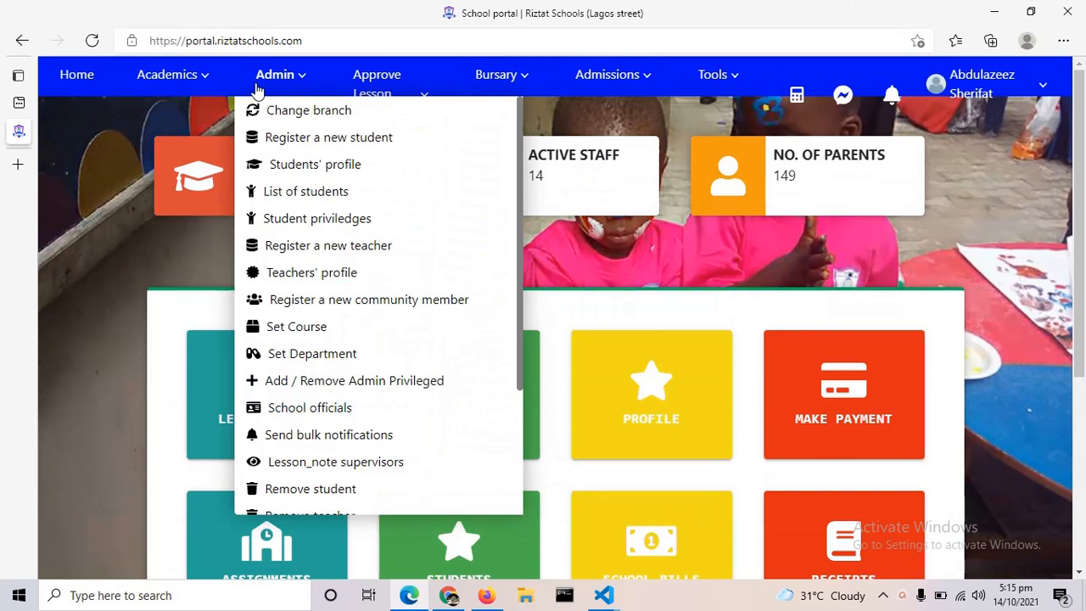
click(310, 273)
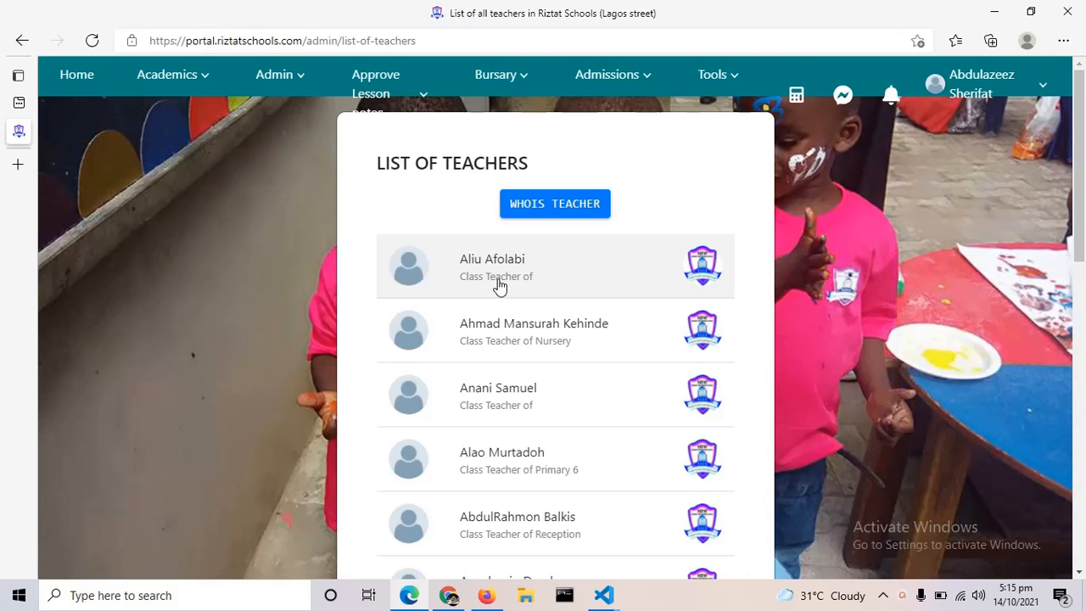
click(499, 285)
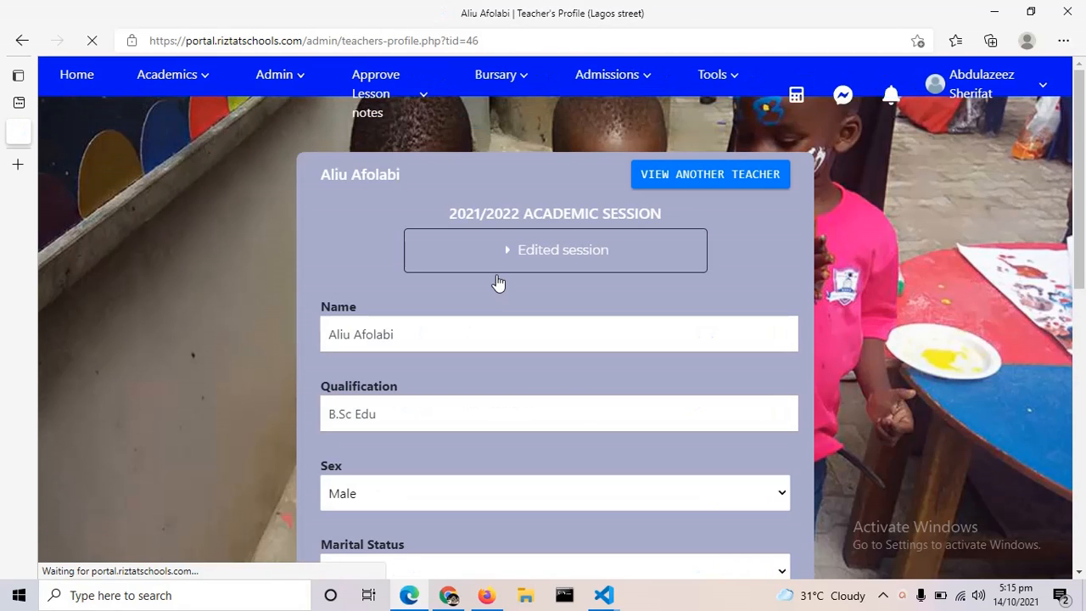
- Add a new subject entry to the teacher's profile and set its class to Special Class
scroll(499, 283, down, 8)
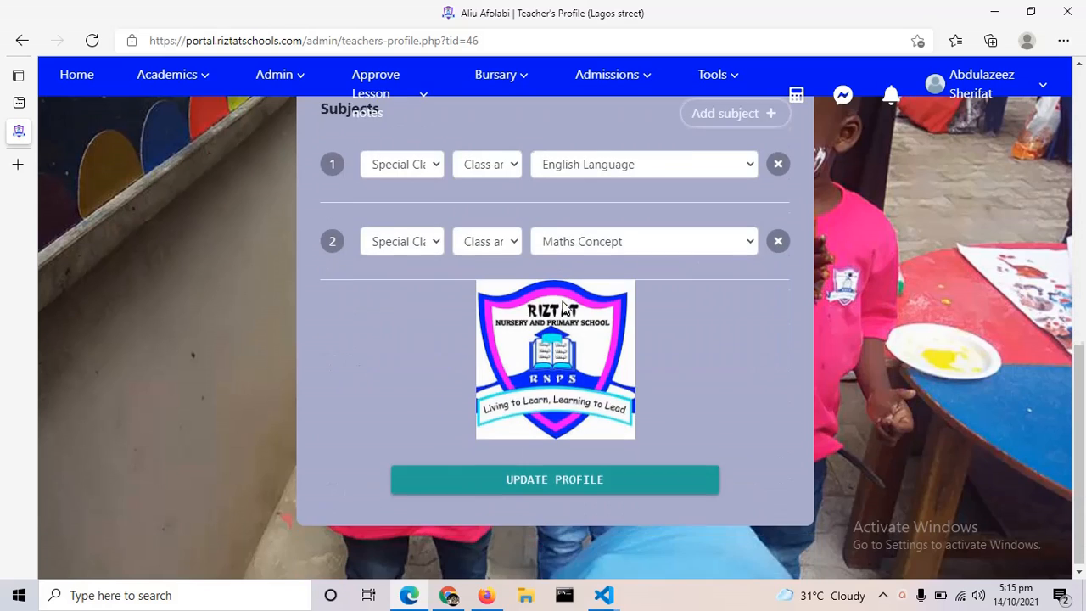
scroll(701, 287, up, 2)
click(746, 270)
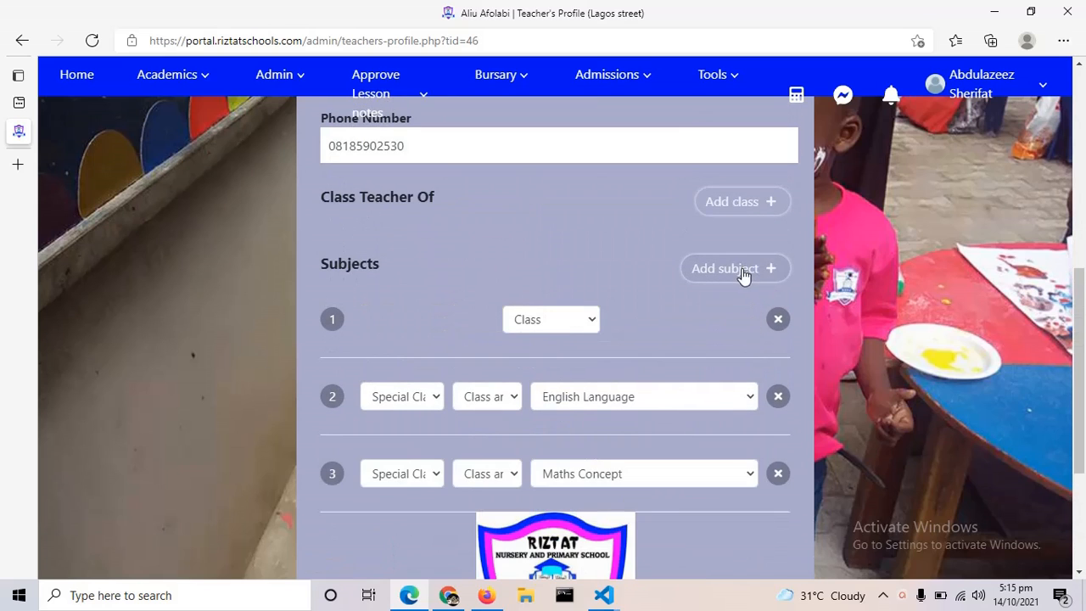
click(541, 321)
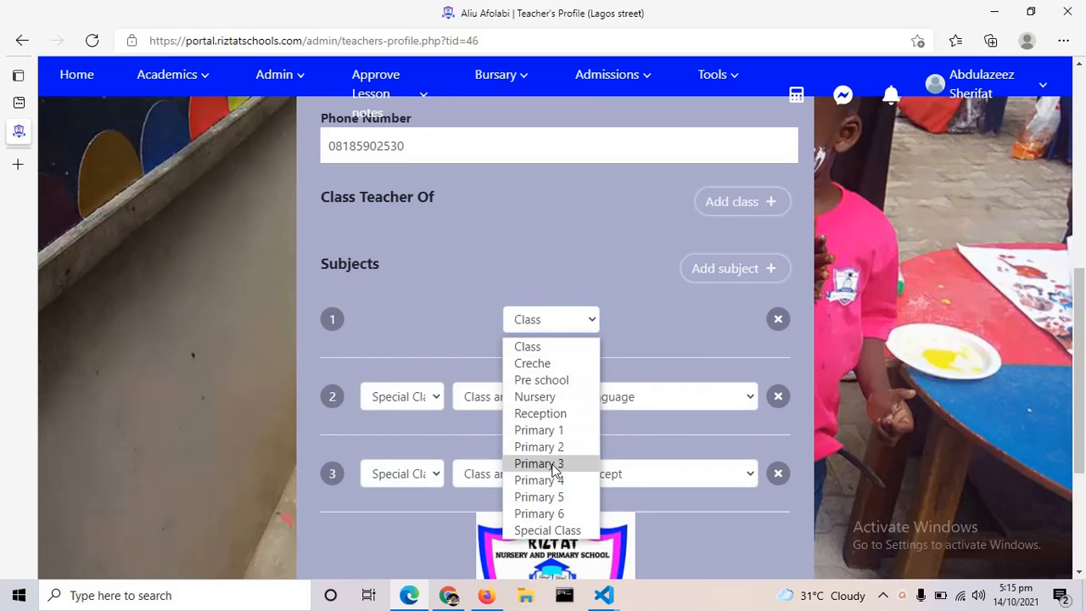
click(561, 530)
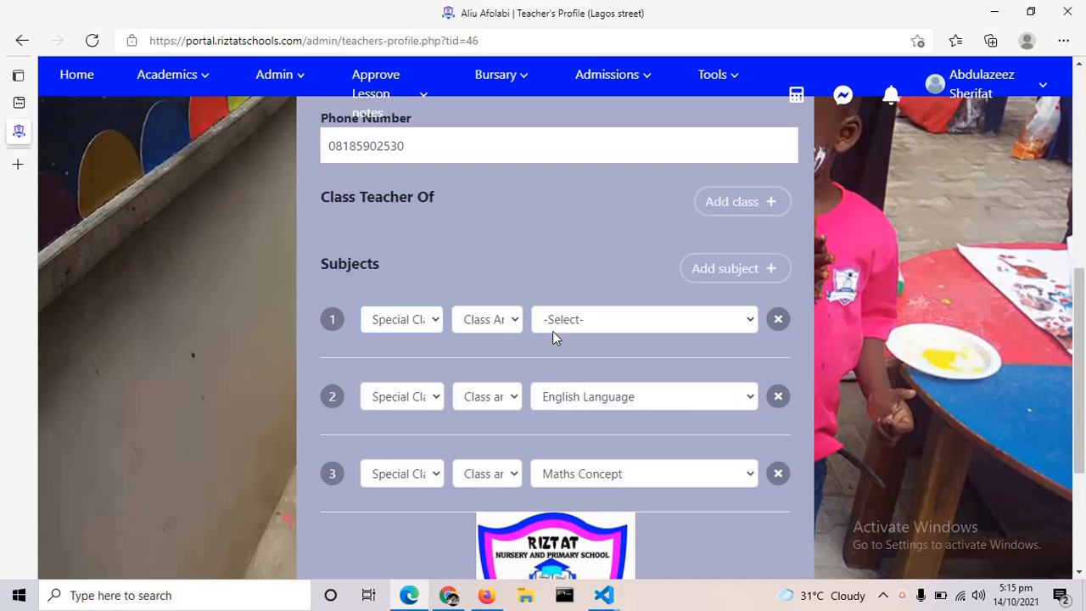
click(486, 594)
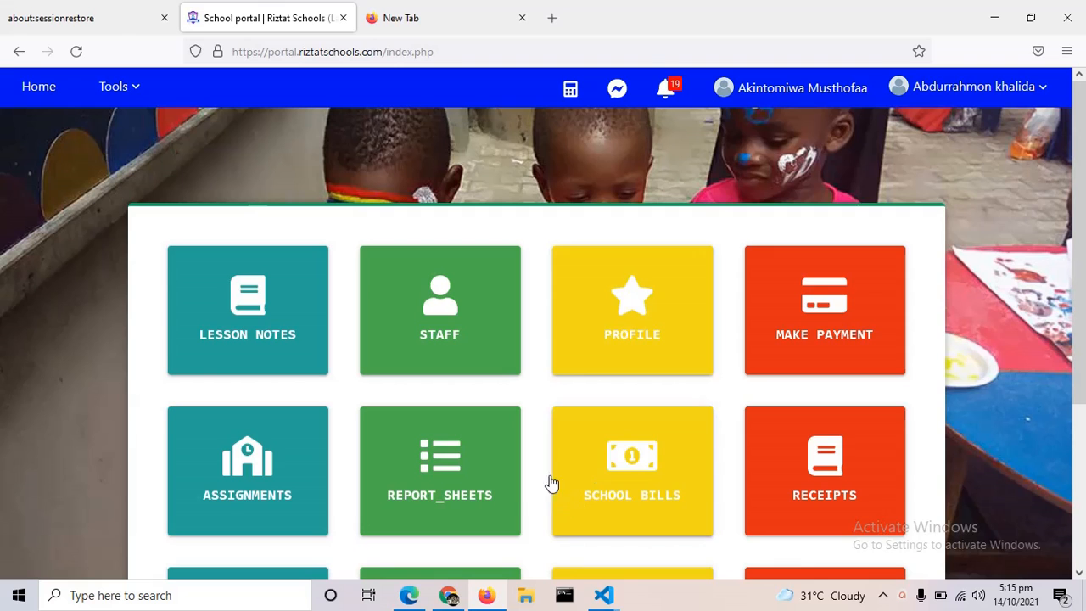
click(449, 595)
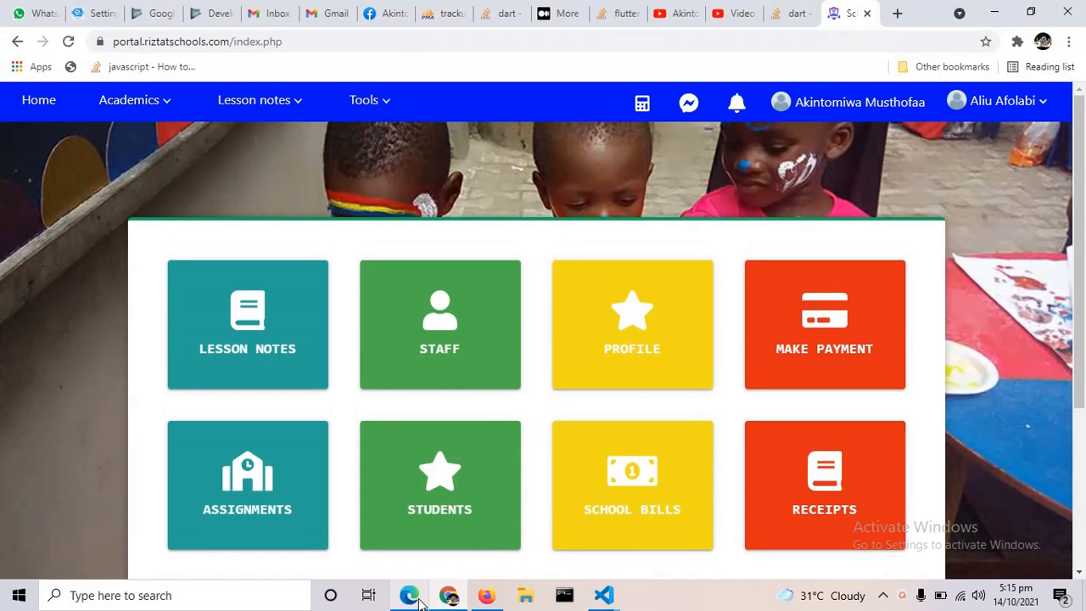
mouse_move(417, 601)
click(446, 516)
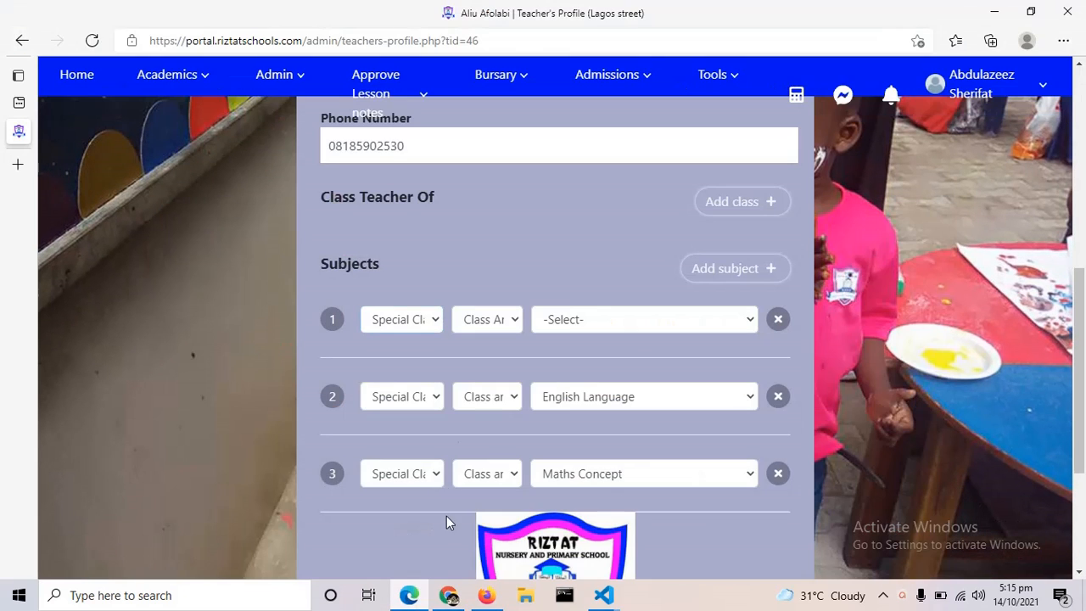
- Choose Handwriting as the subject of the new Special Class entry and update the teacher's profile
click(570, 318)
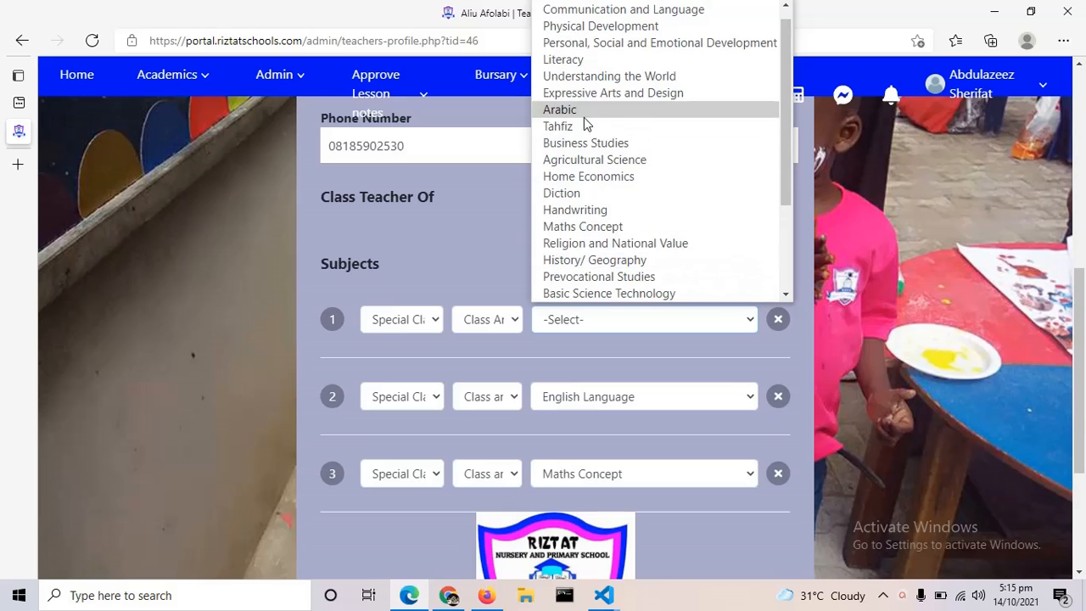
scroll(585, 125, up, 1)
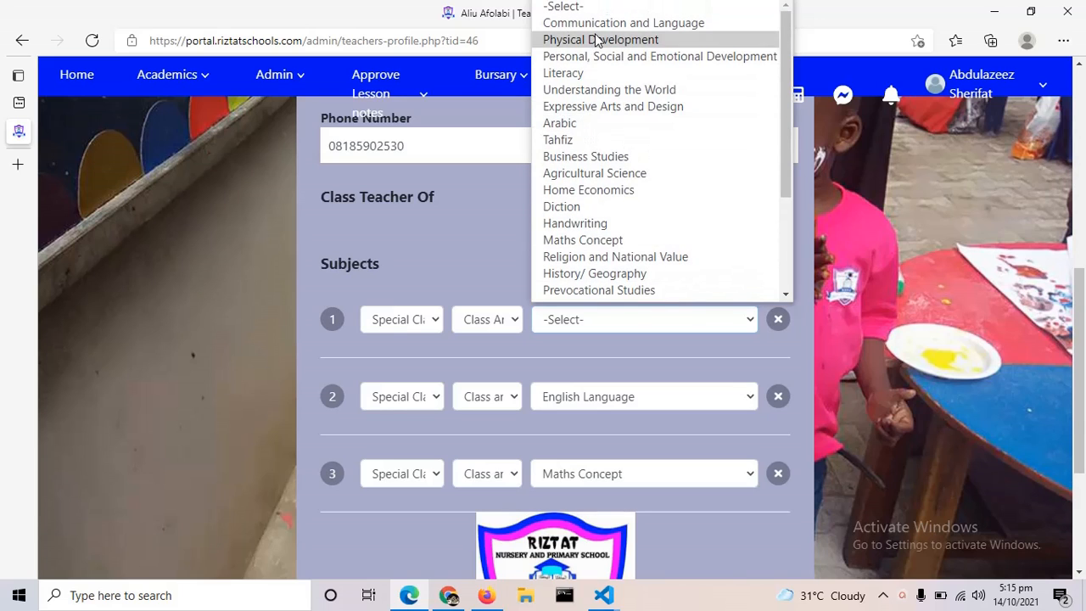
click(614, 225)
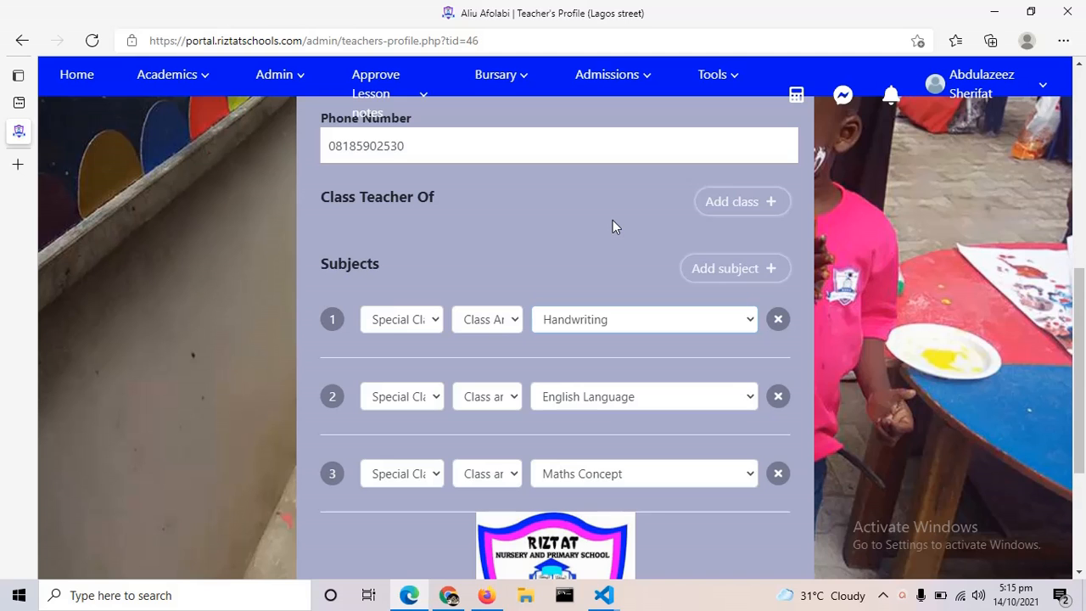
scroll(617, 416, down, 3)
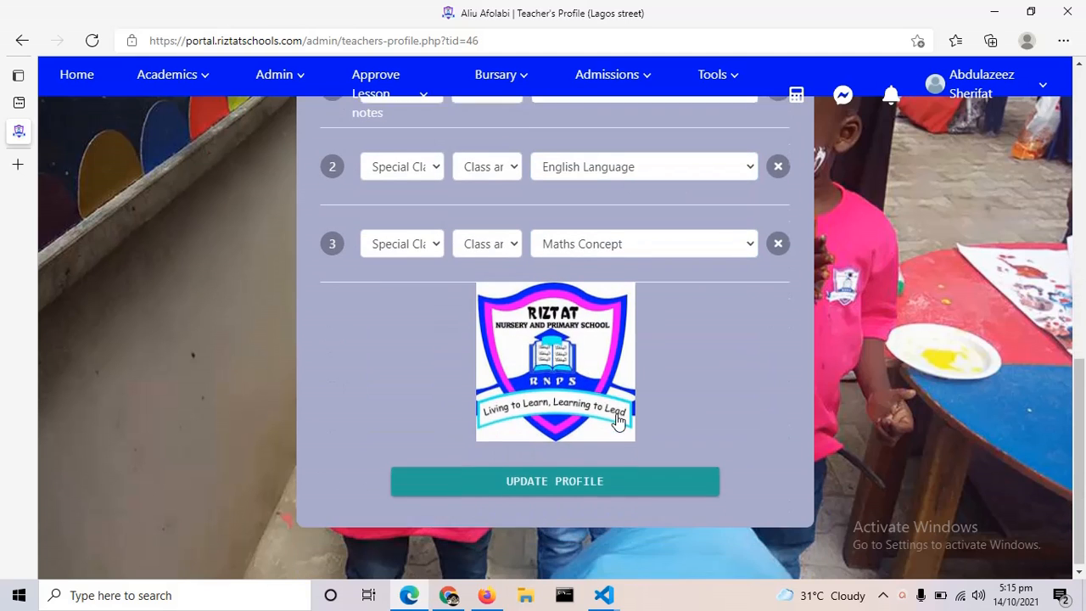
click(584, 482)
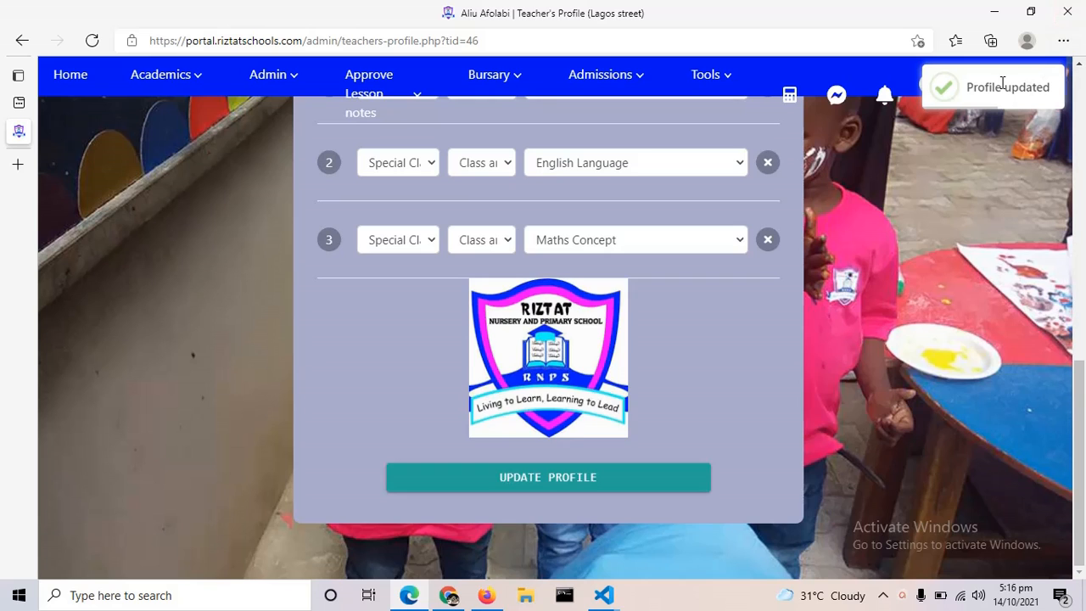
click(388, 96)
click(301, 94)
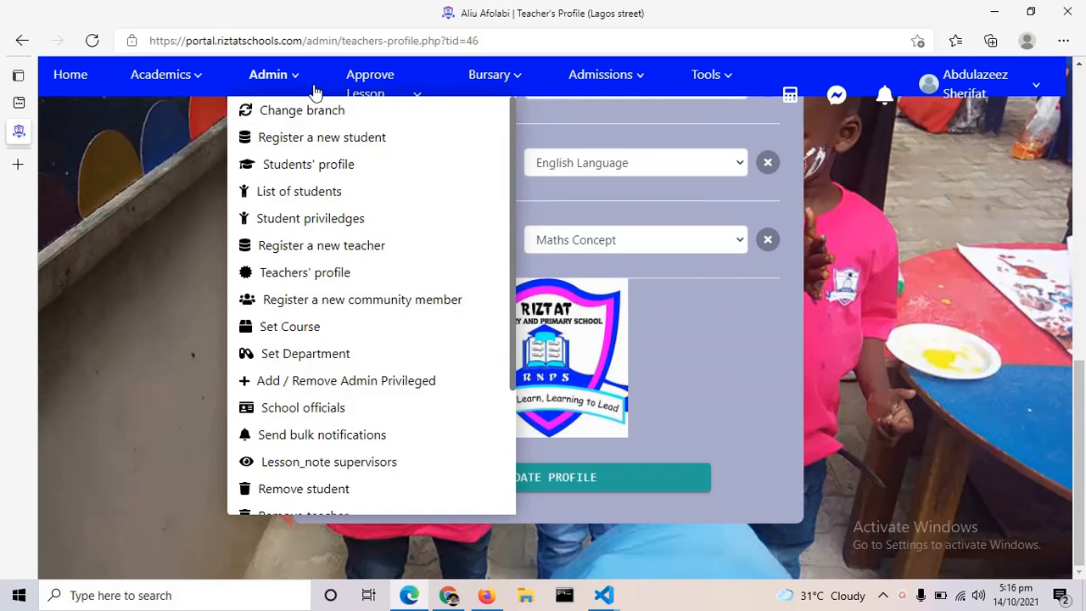
scroll(711, 252, up, 2)
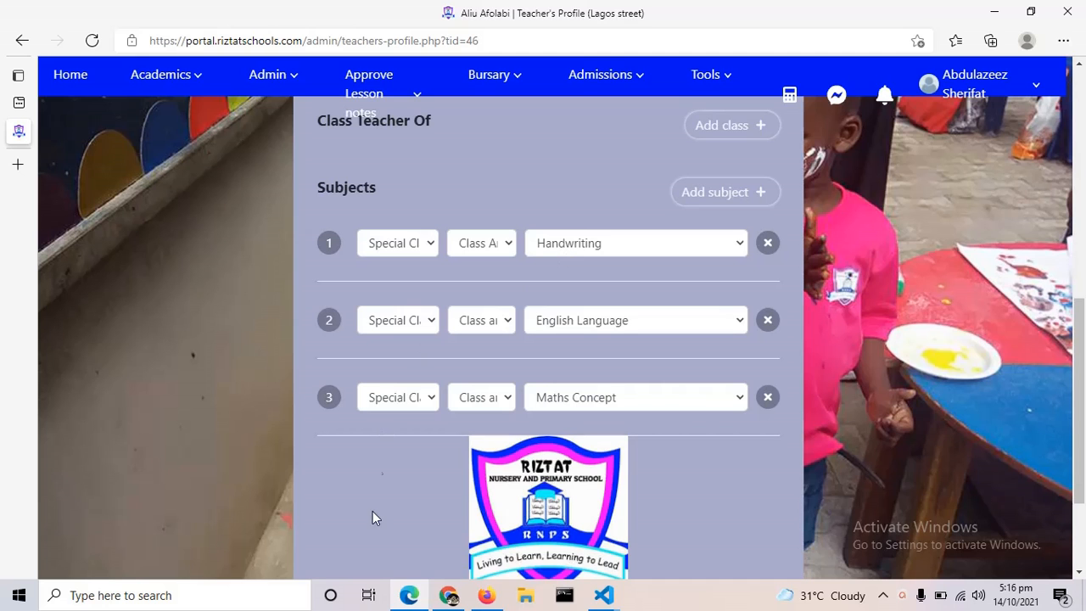
click(414, 596)
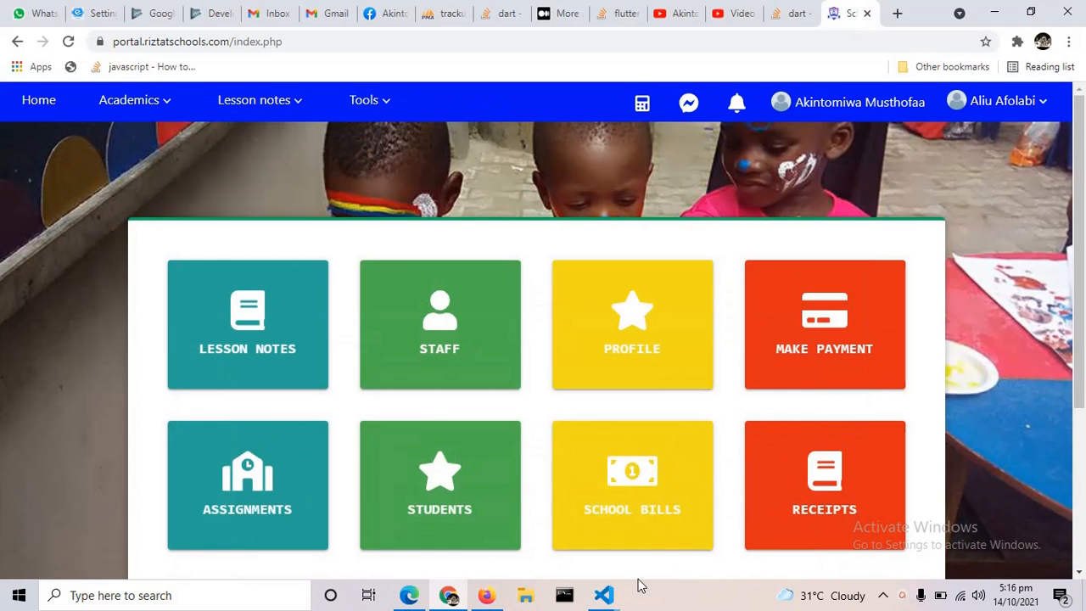
click(416, 604)
mouse_move(1045, 87)
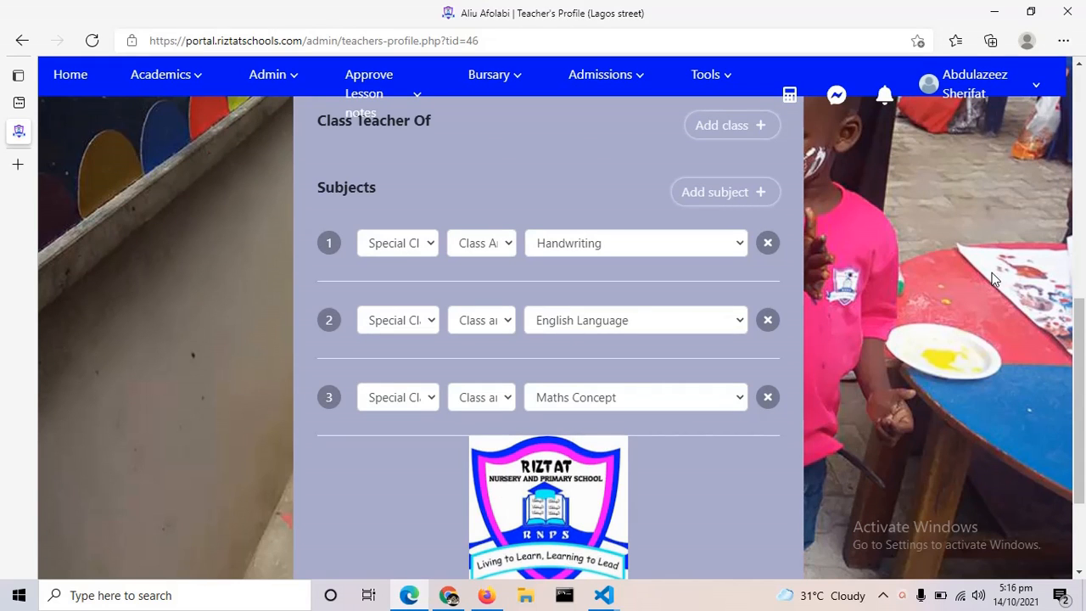
- Open the lesson note supervisors page and open the headteacher's supervisor assignments
mouse_move(279, 85)
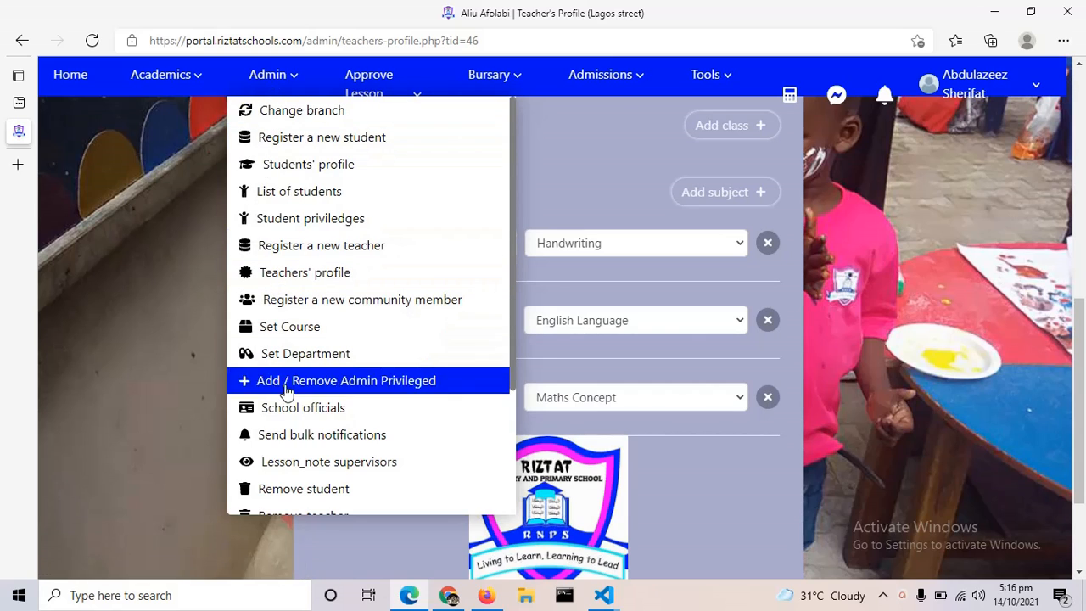
click(313, 474)
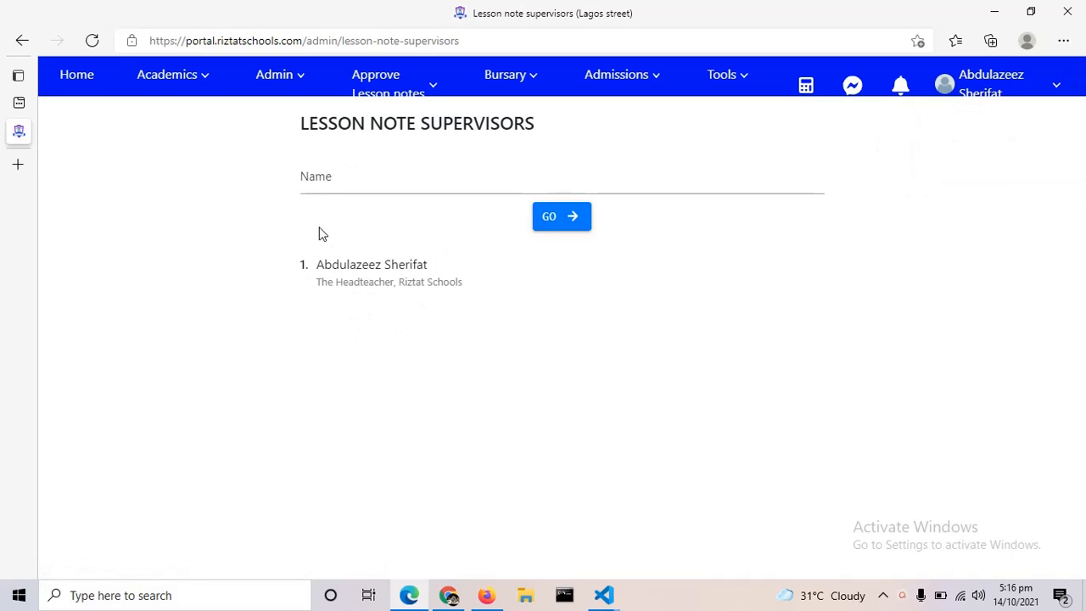
click(404, 289)
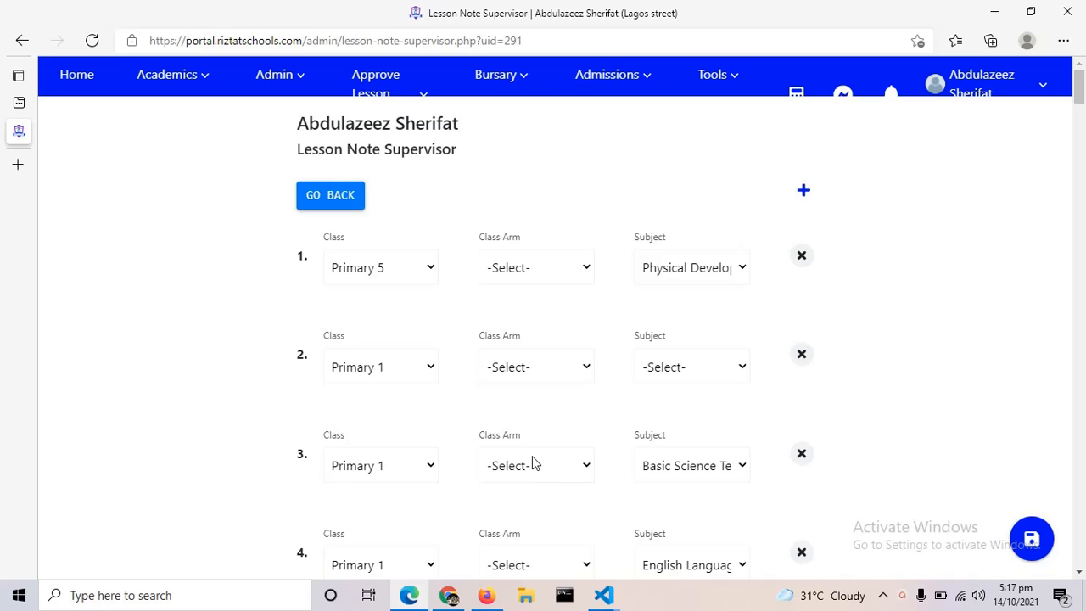
- Add a new entry to the headteacher's supervised subjects with class Special Class and subject Handwriting
scroll(498, 338, down, 1)
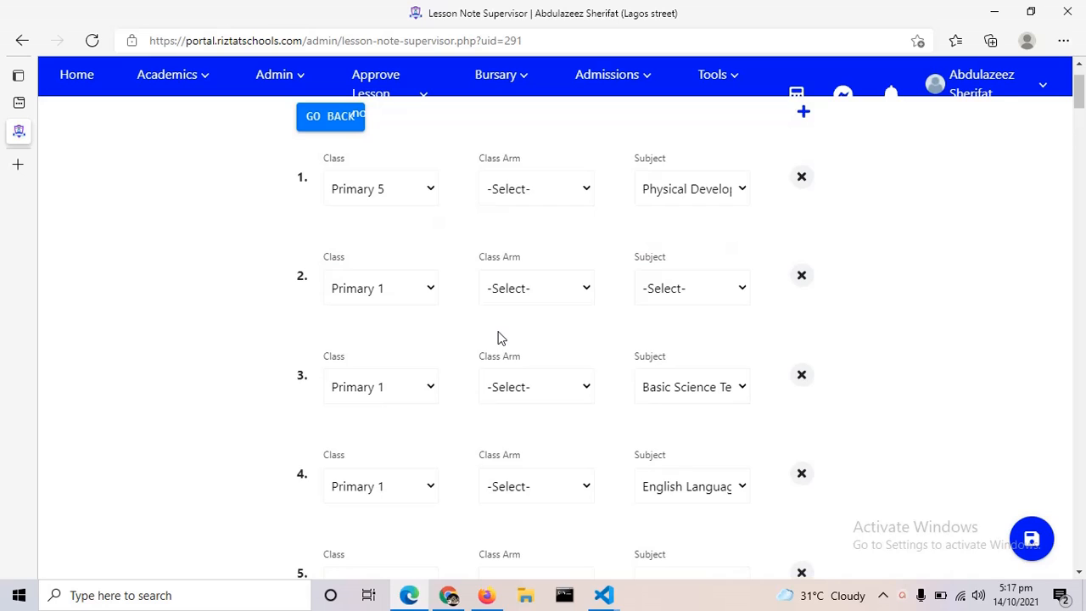
scroll(500, 338, down, 4)
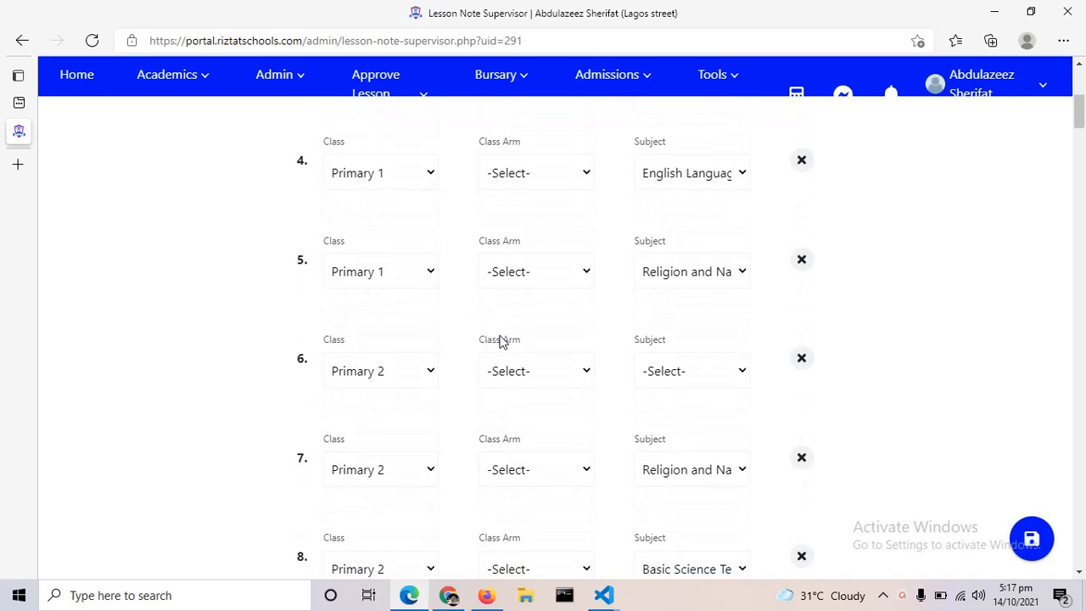
scroll(501, 340, up, 5)
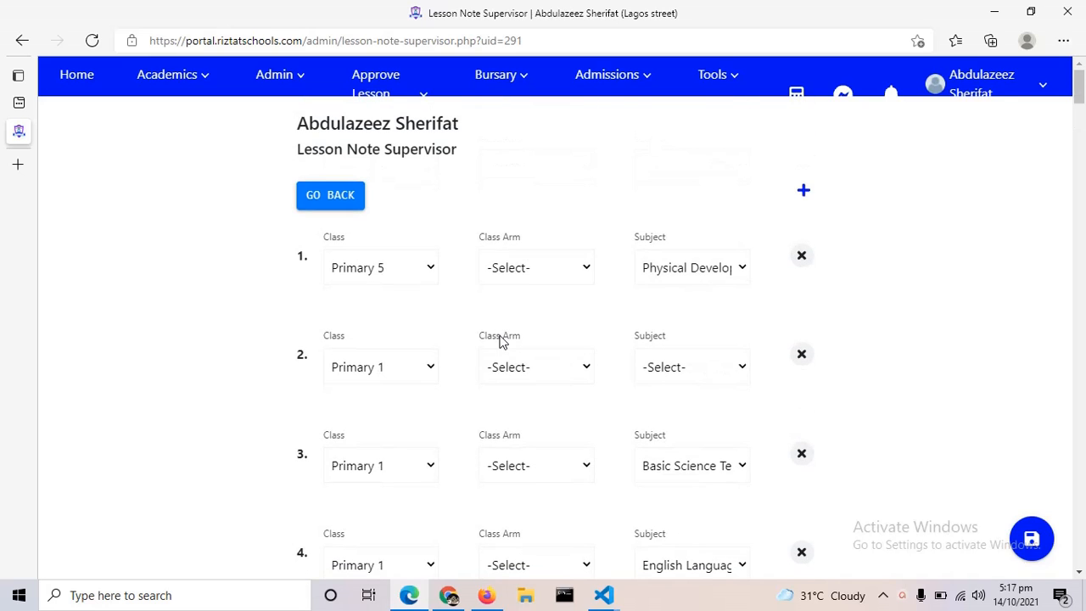
click(802, 198)
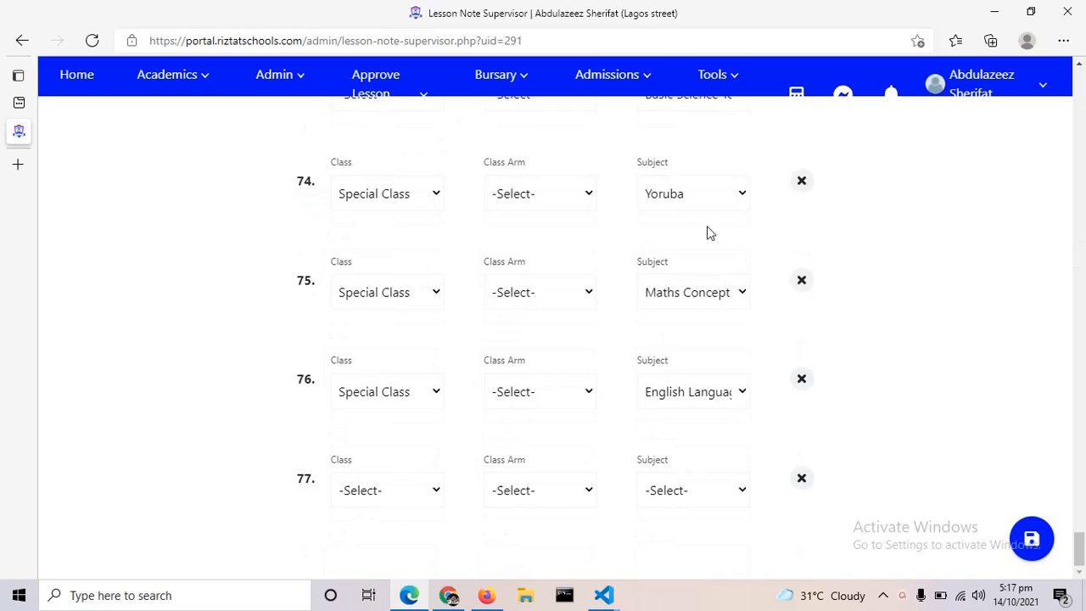
click(384, 492)
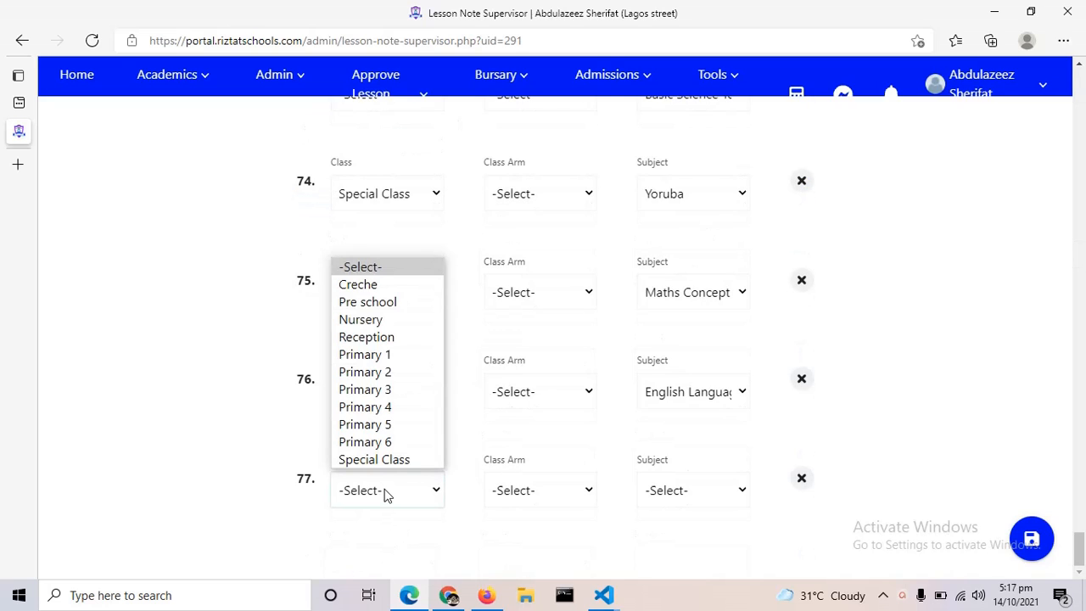
click(389, 463)
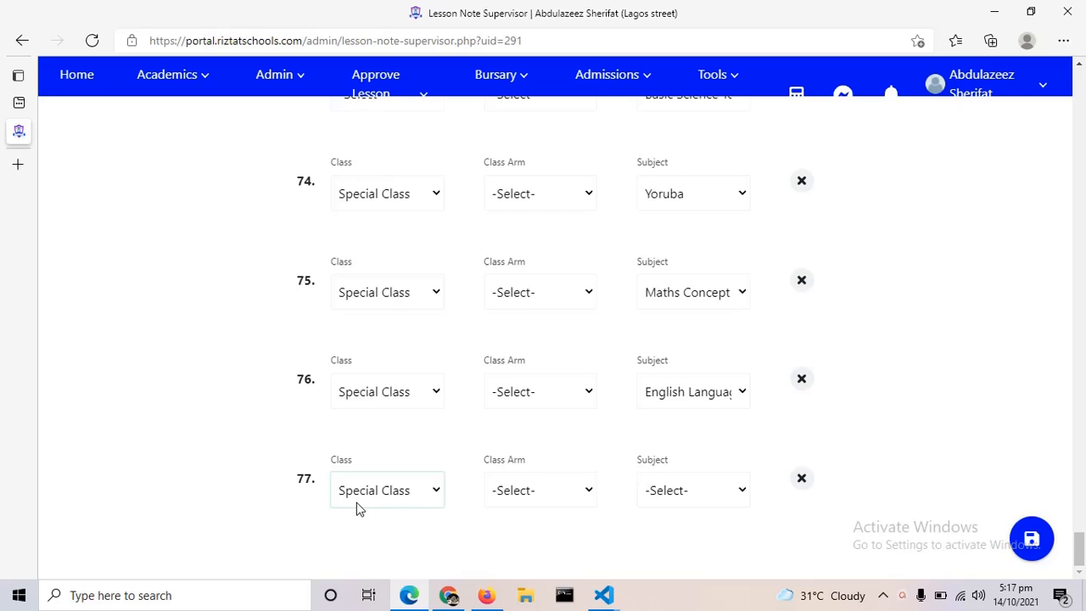
click(666, 494)
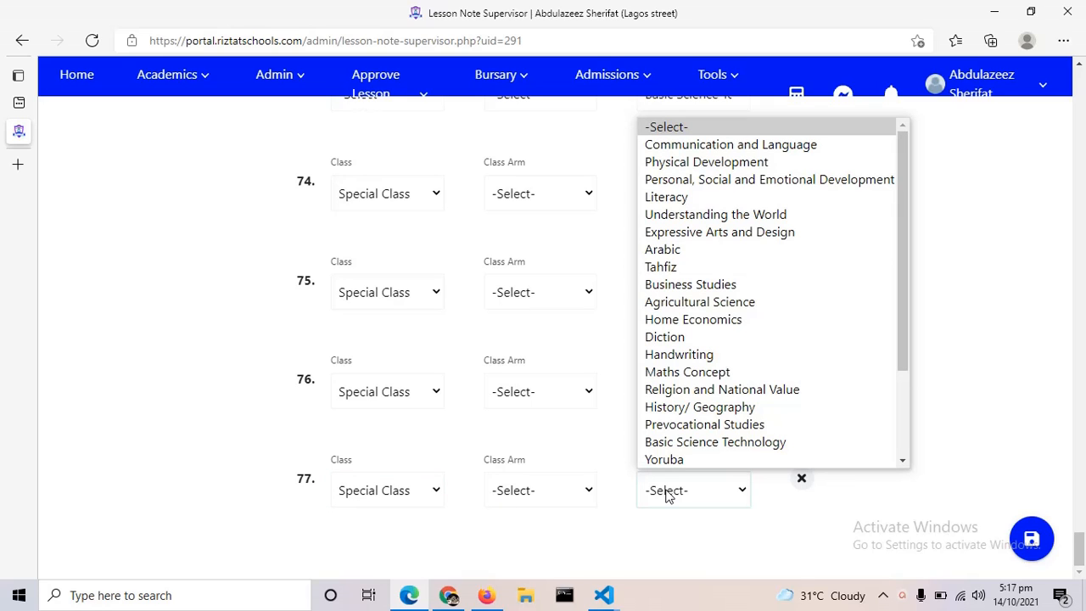
click(688, 356)
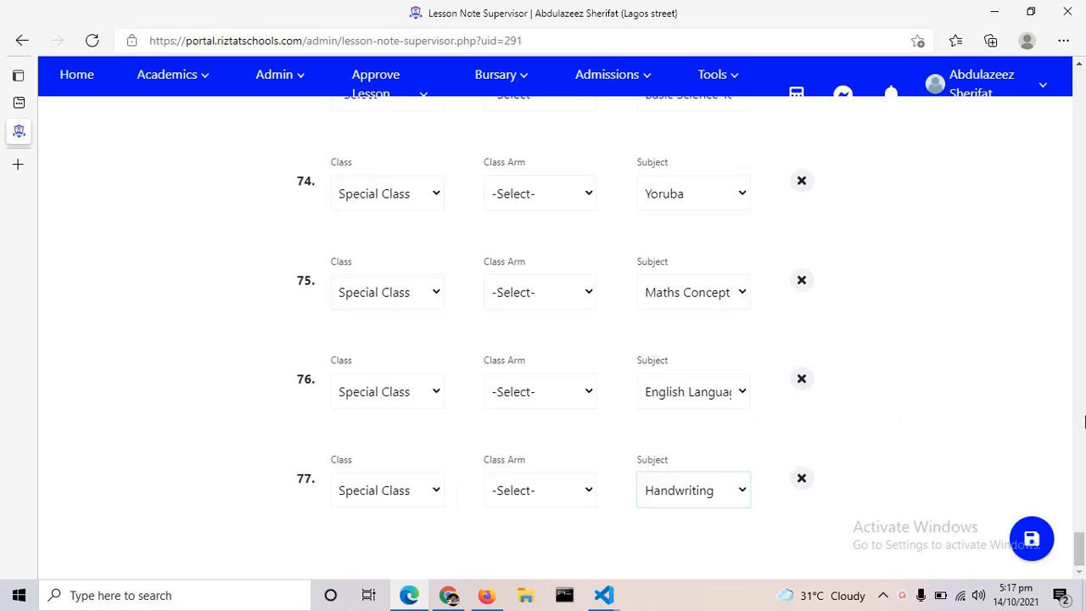
- Save the headteacher's lesson note supervisor assignments
click(1026, 551)
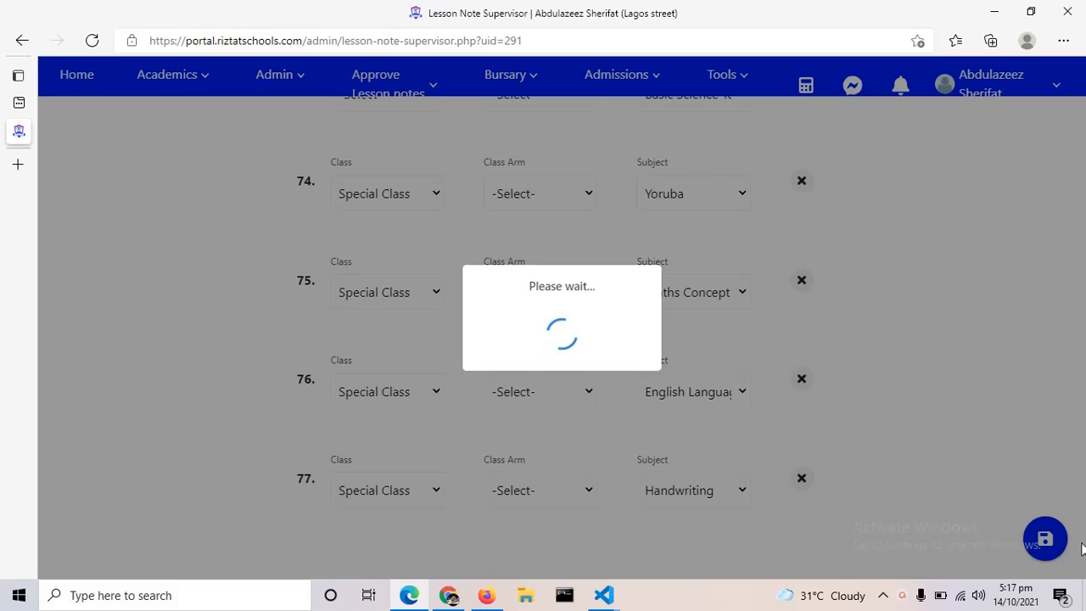
click(562, 395)
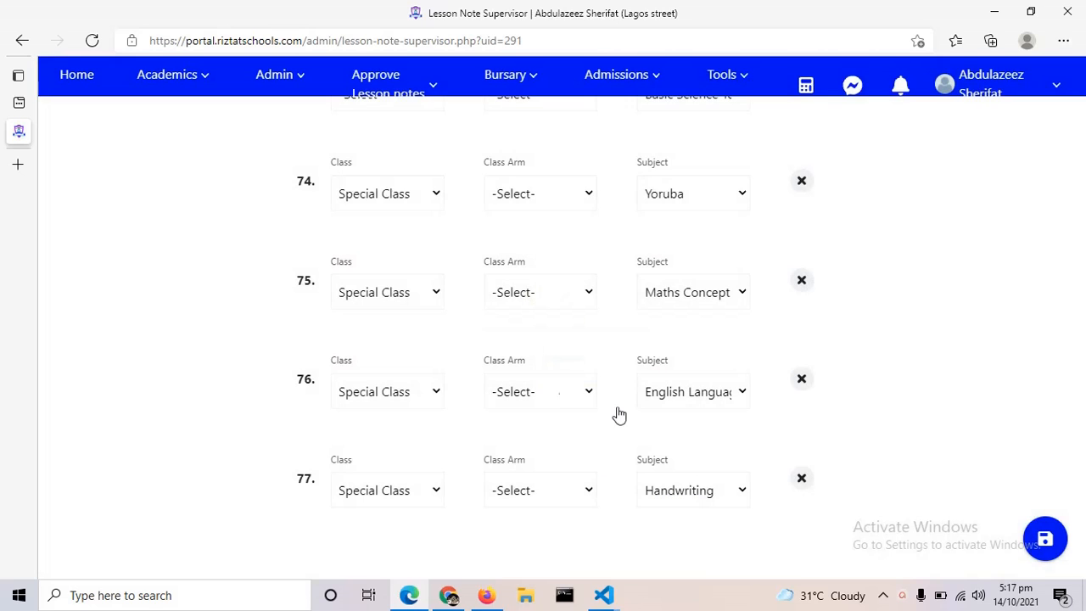
click(1038, 553)
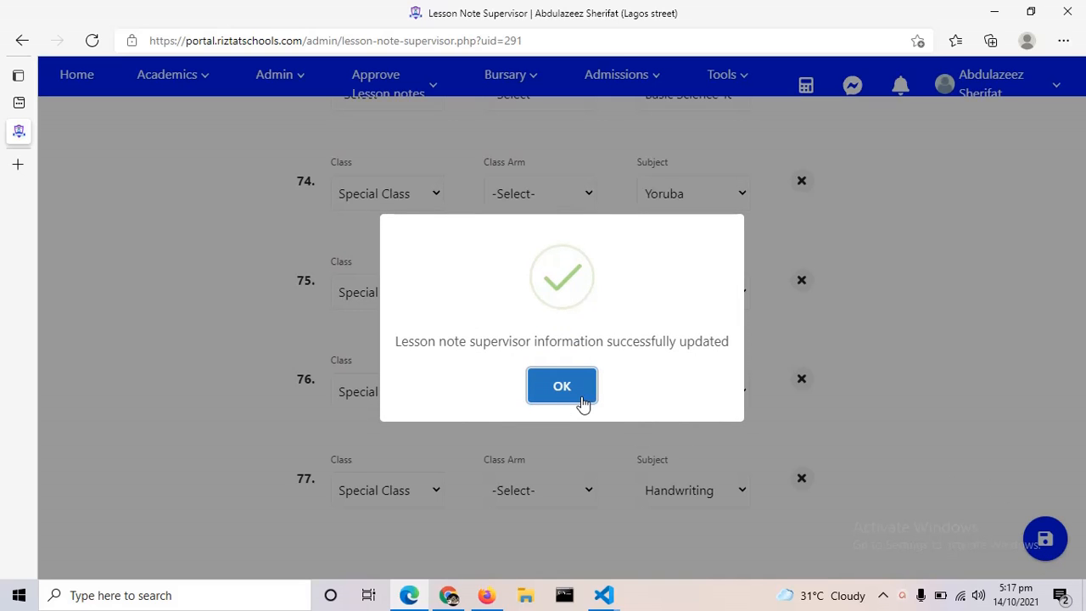
click(582, 400)
scroll(889, 320, up, 10)
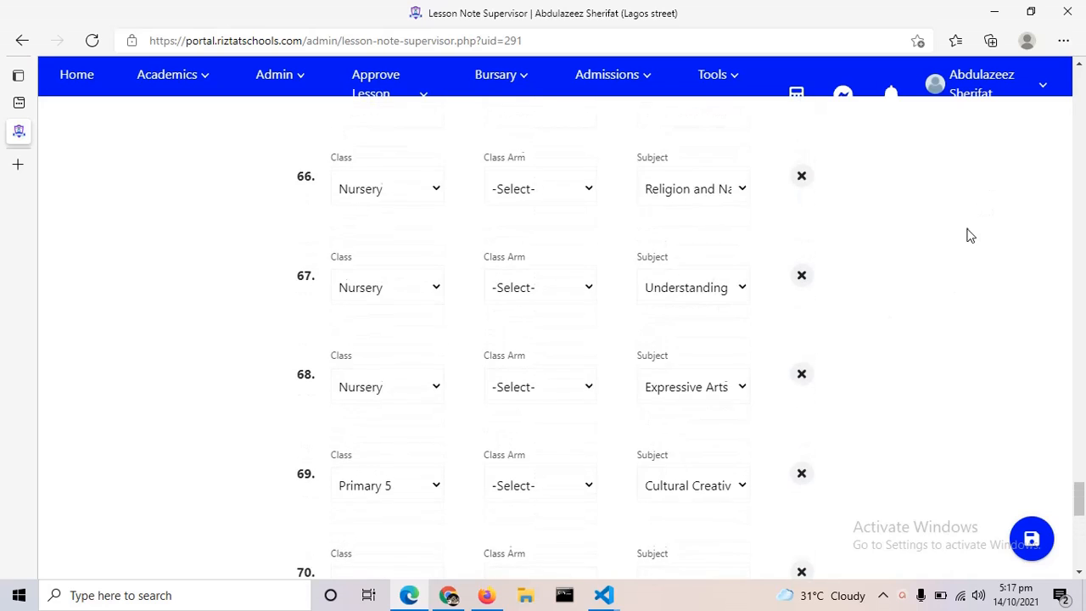
scroll(969, 255, up, 15)
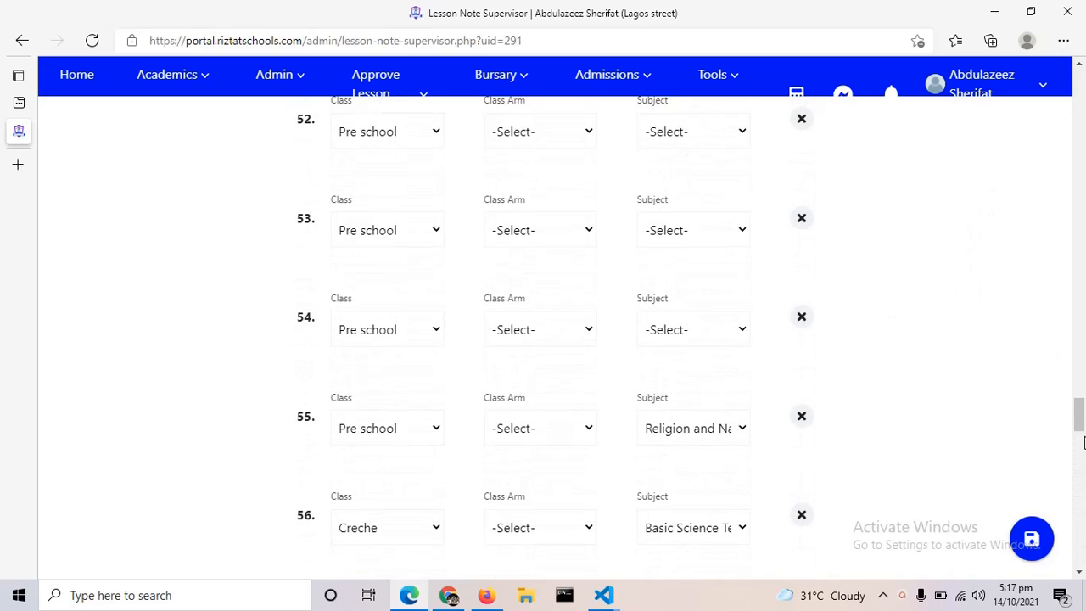
drag(1081, 421, 1080, 94)
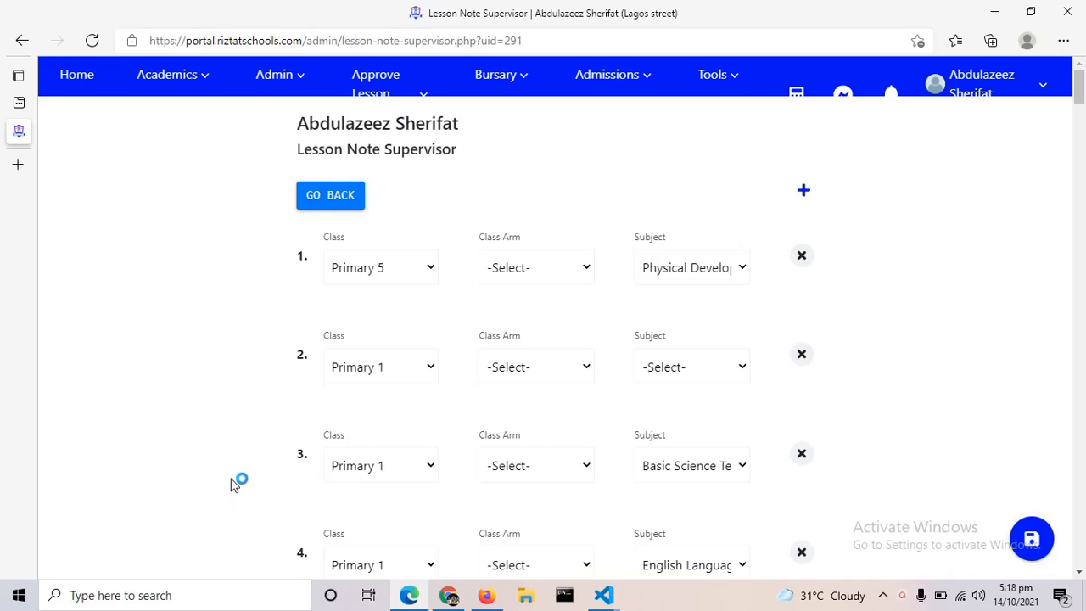
scroll(235, 483, down, 20)
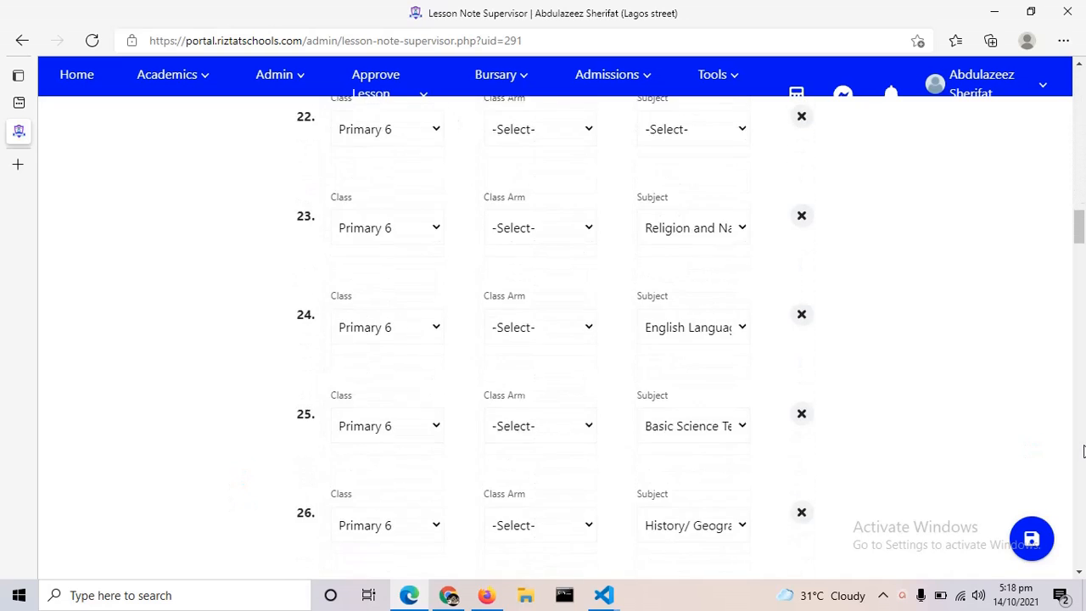
scroll(1082, 449, down, 7)
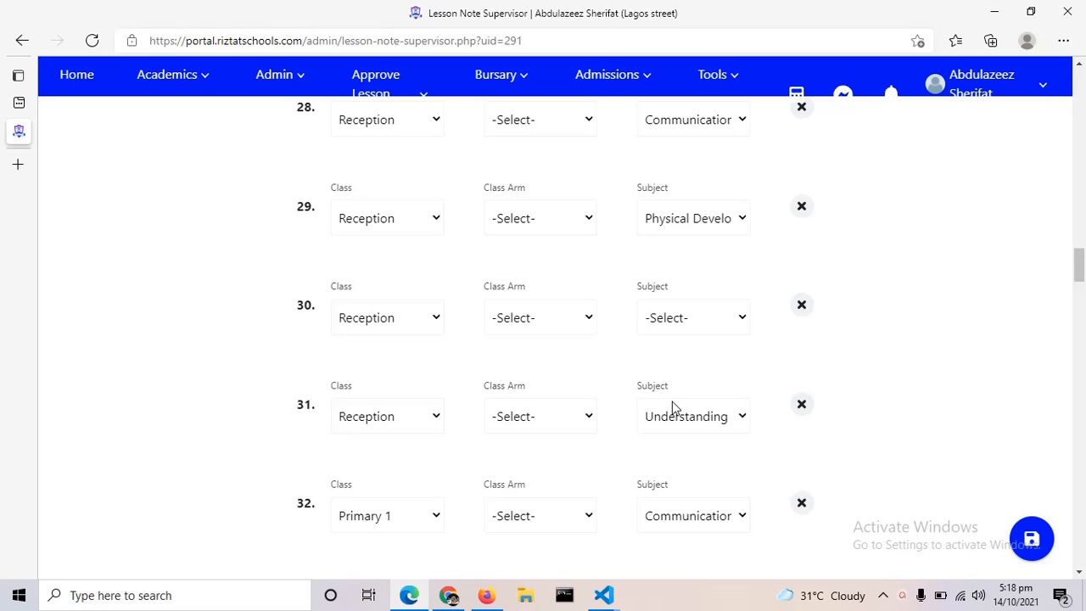
- Switch to Chrome and open the teacher's Week 4 lesson note for Special Class Handwriting
click(446, 597)
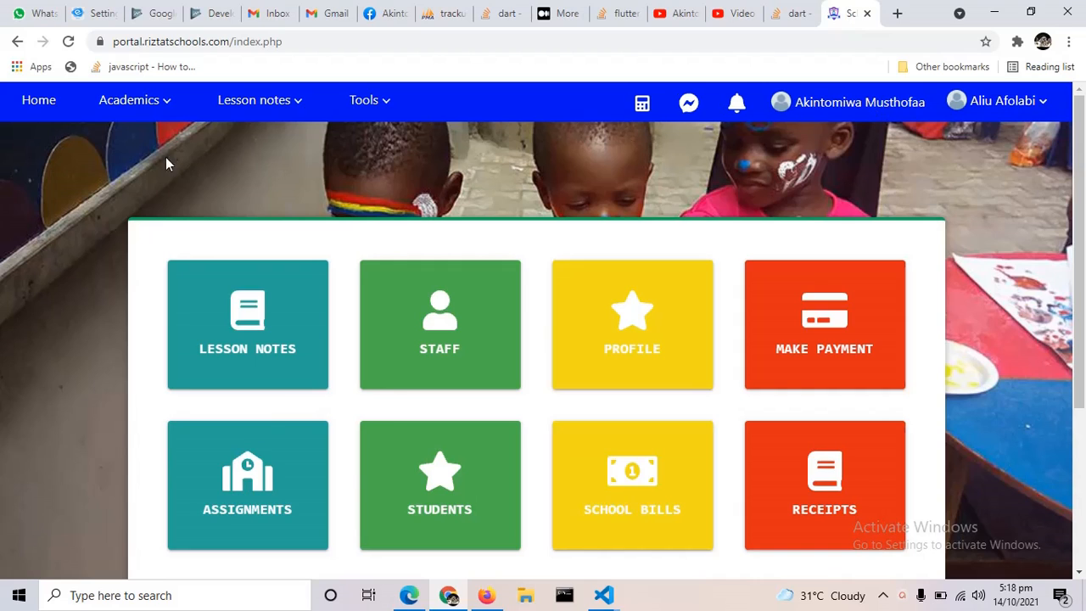
mouse_move(253, 100)
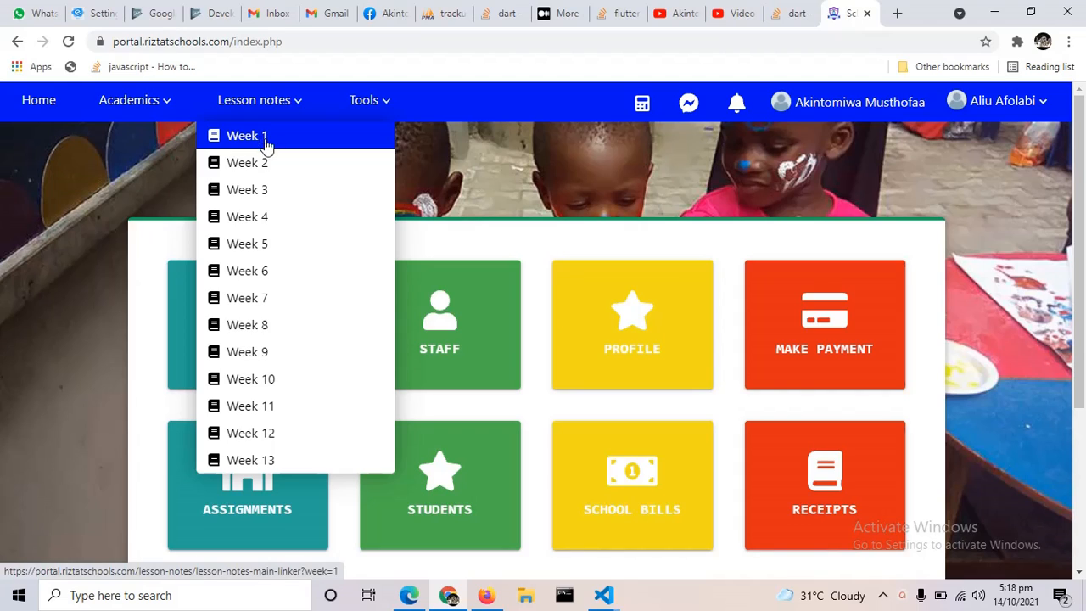
click(264, 219)
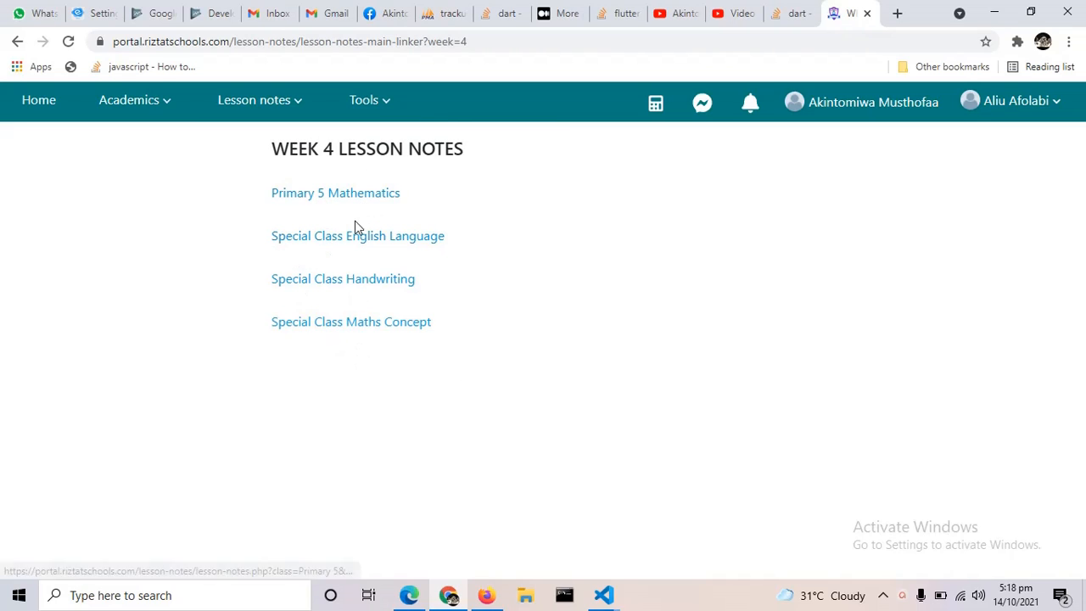
click(338, 290)
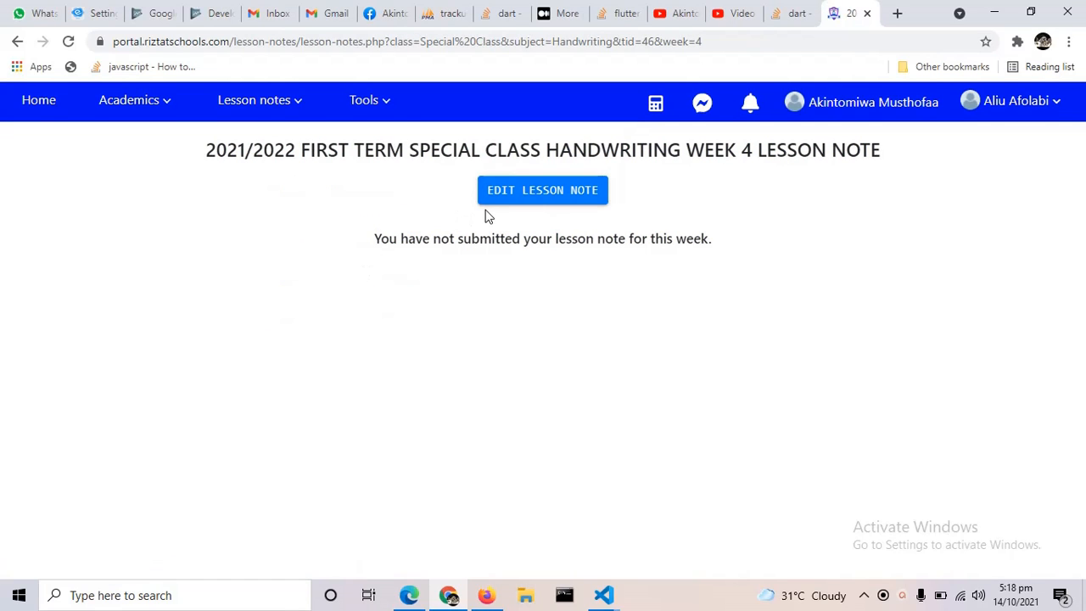
- Write the lesson note "This is handwriting lesson note. Make sure you read!" and submit it
click(513, 209)
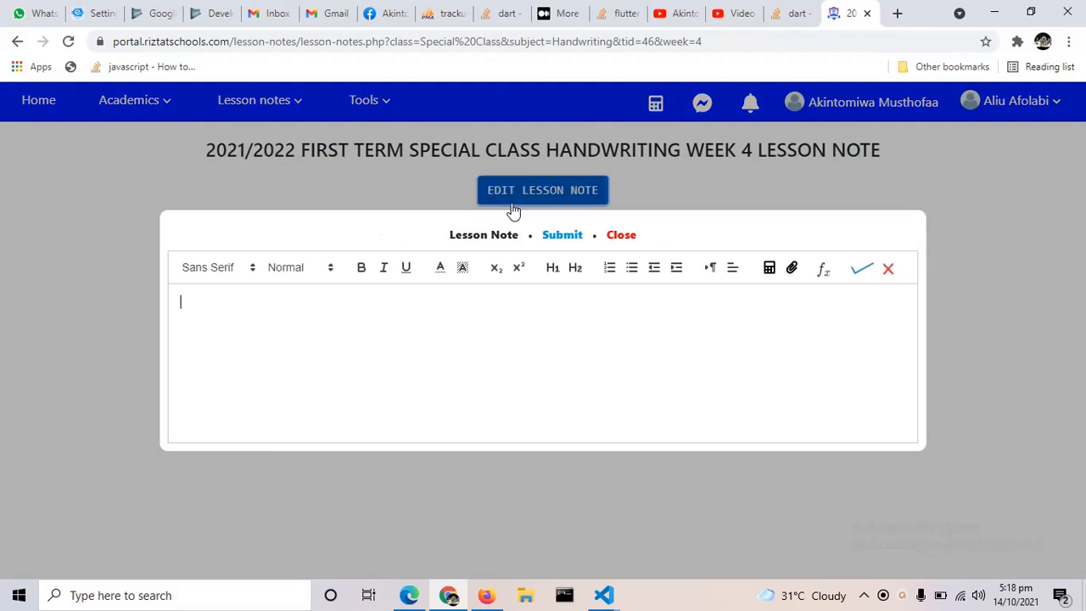
click(245, 384)
text(Th)
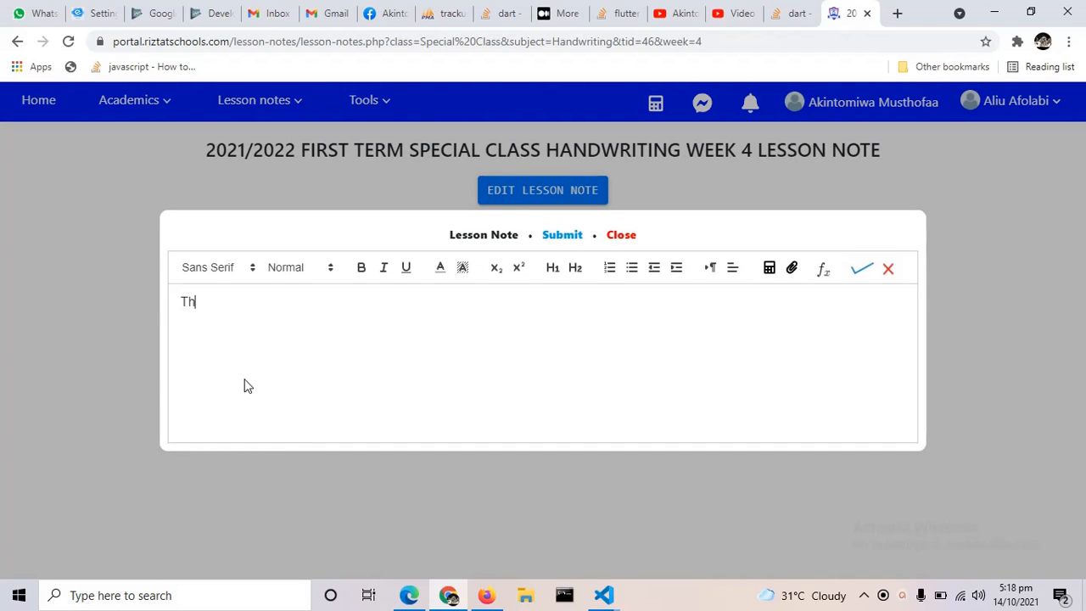
text(is is handwritting le)
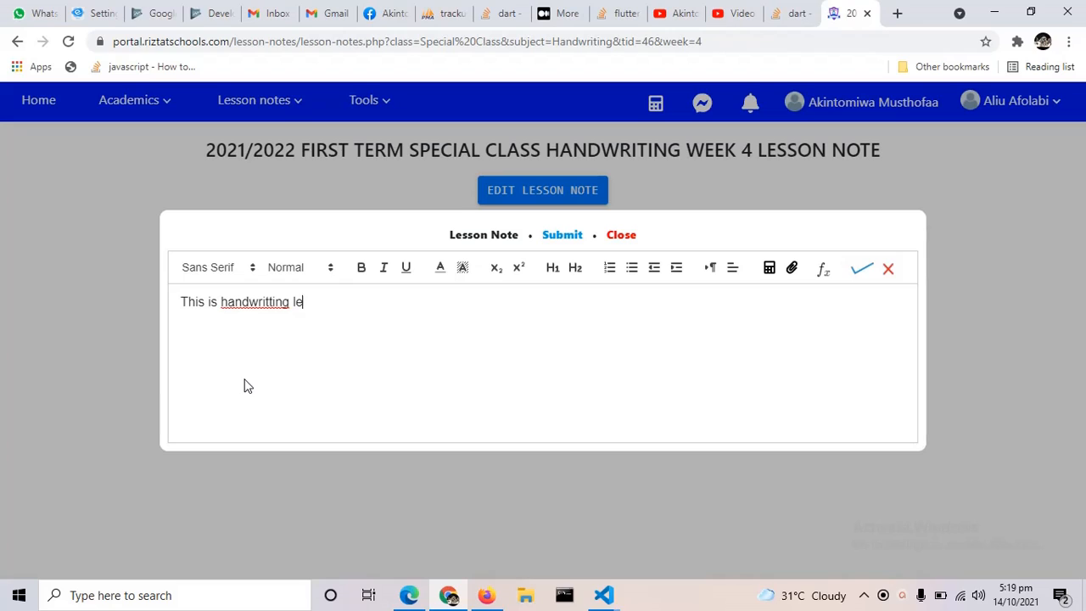
text(sson note)
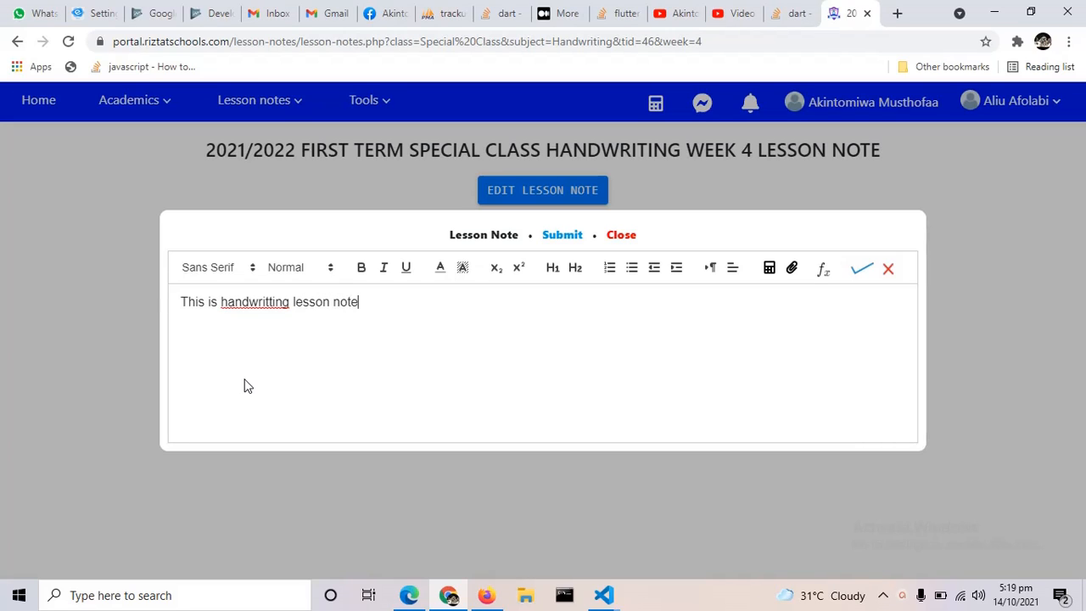
text(. Make sure you re)
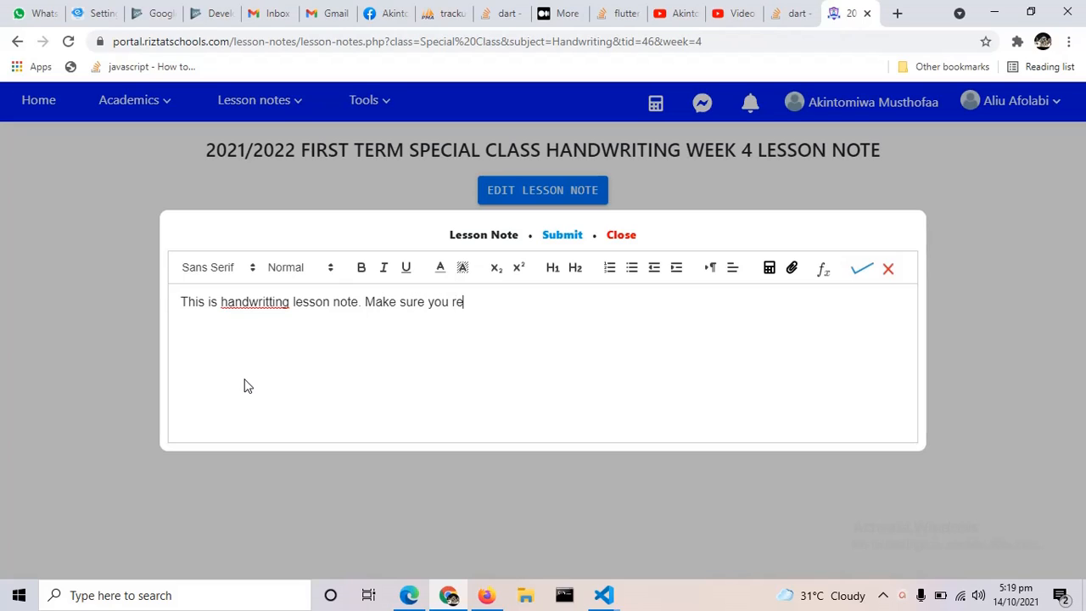
text(ad)
text(!)
text(.)
key(BackSpace)
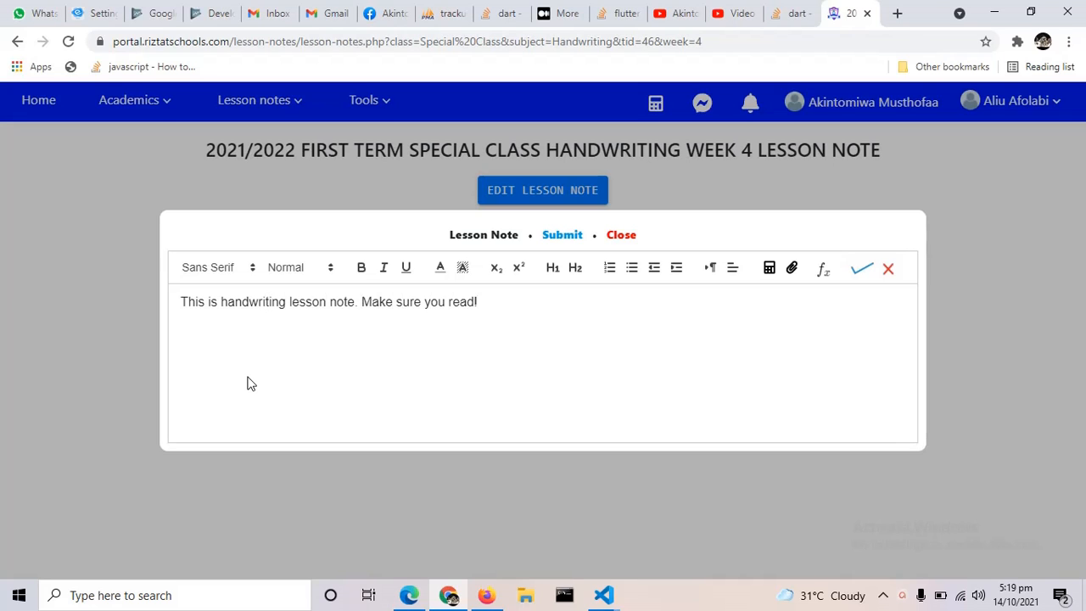
click(562, 235)
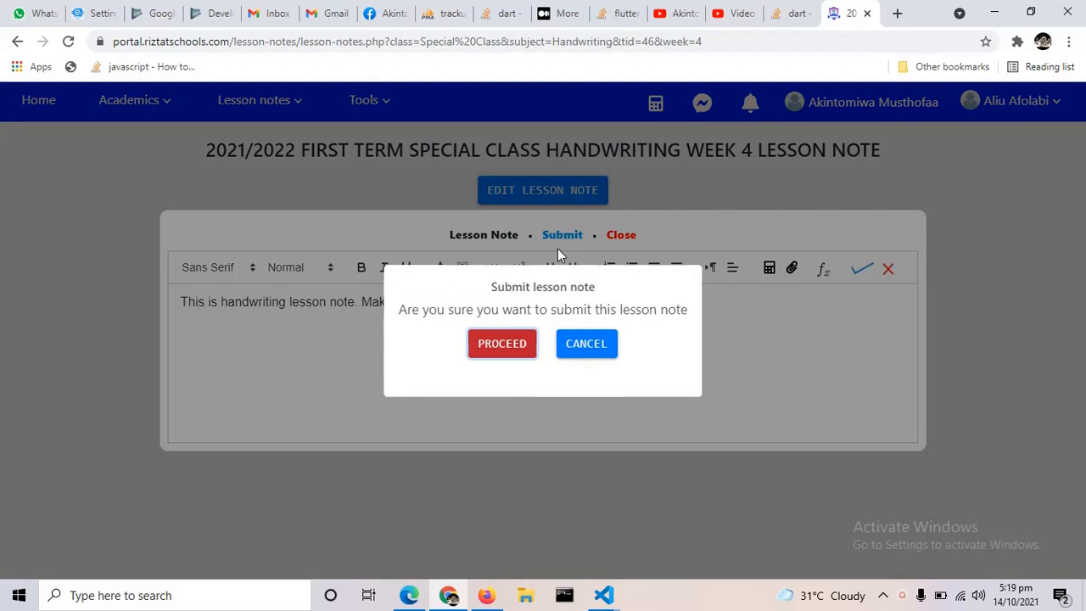
click(490, 358)
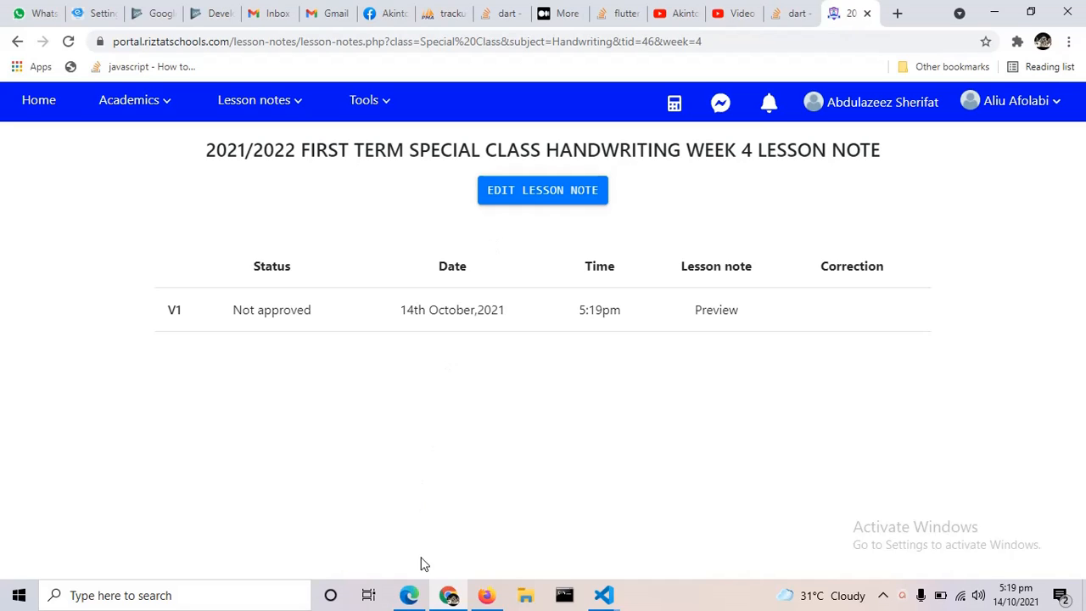
- Switch to Edge and open the newly submitted Week 4 Handwriting lesson note from the supervisor's notifications
click(409, 595)
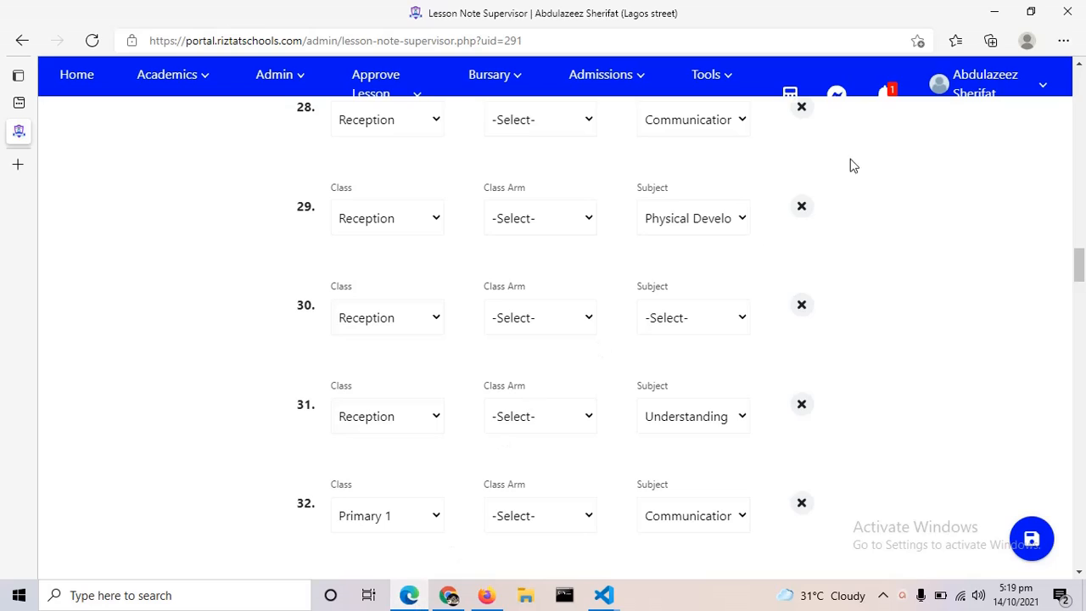
click(888, 100)
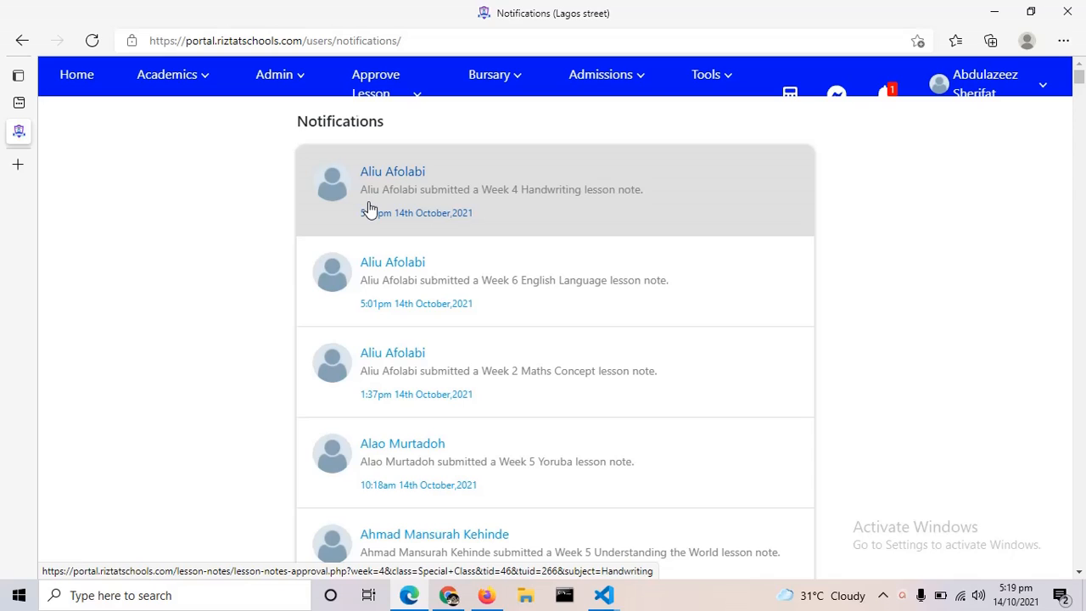
click(529, 212)
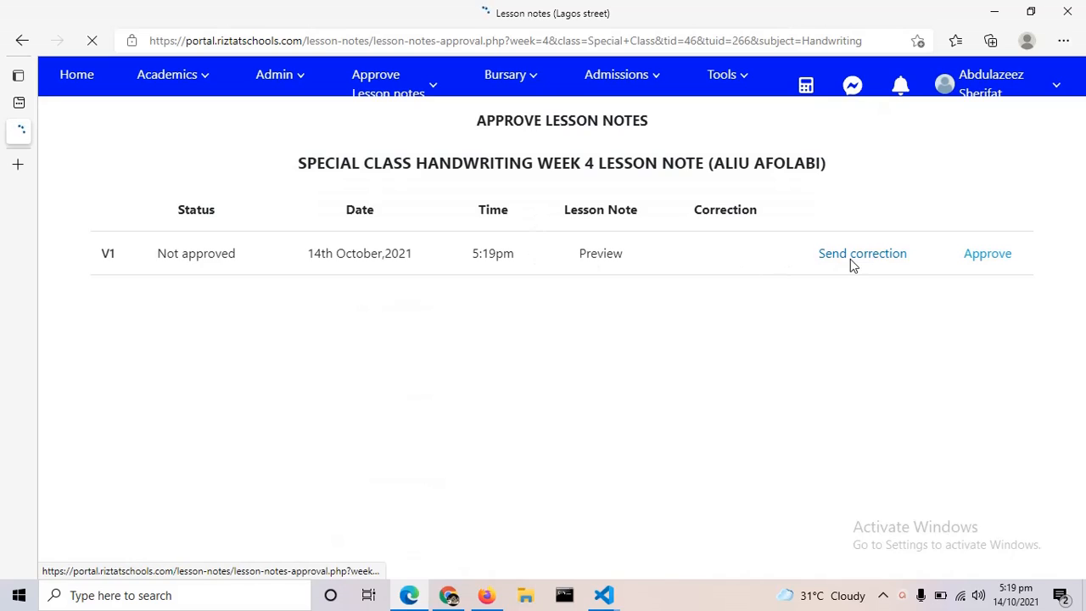
- Copy the V1 lesson note's text into a correction draft and close the draft without submitting it
click(856, 254)
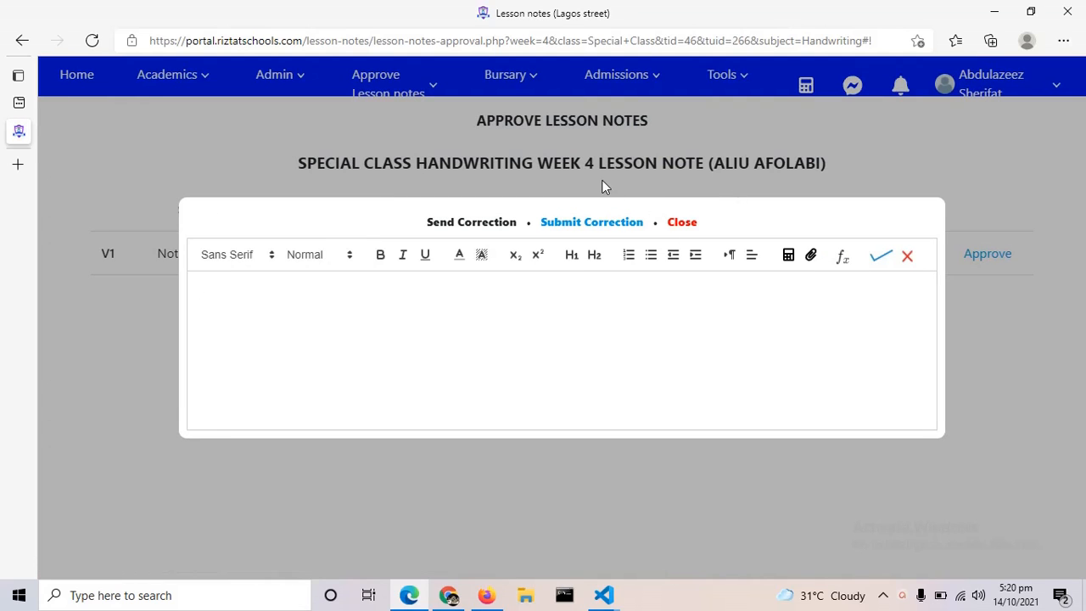
click(681, 222)
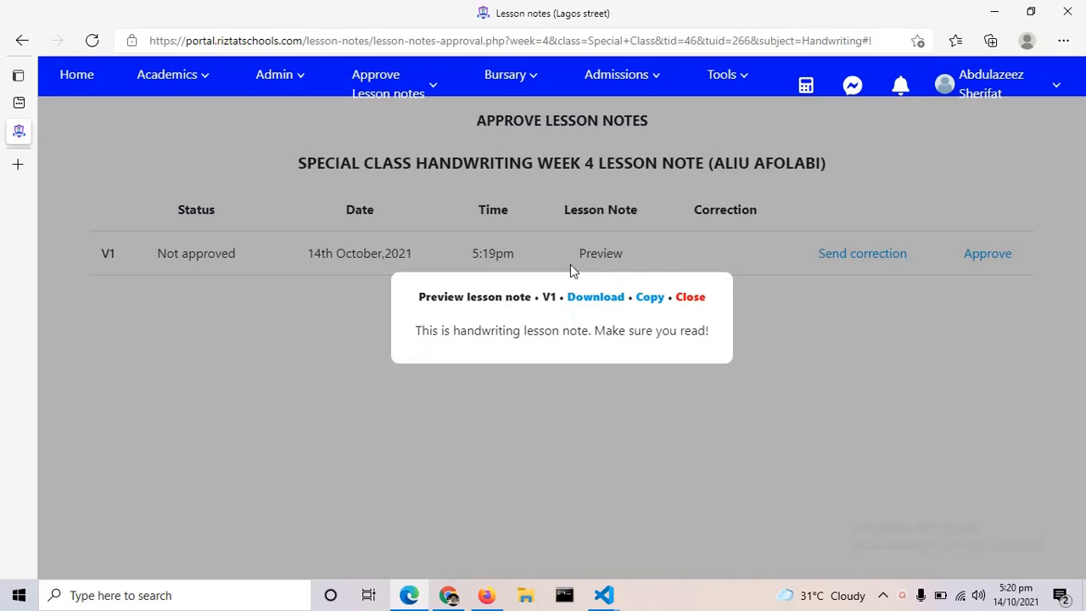
click(649, 298)
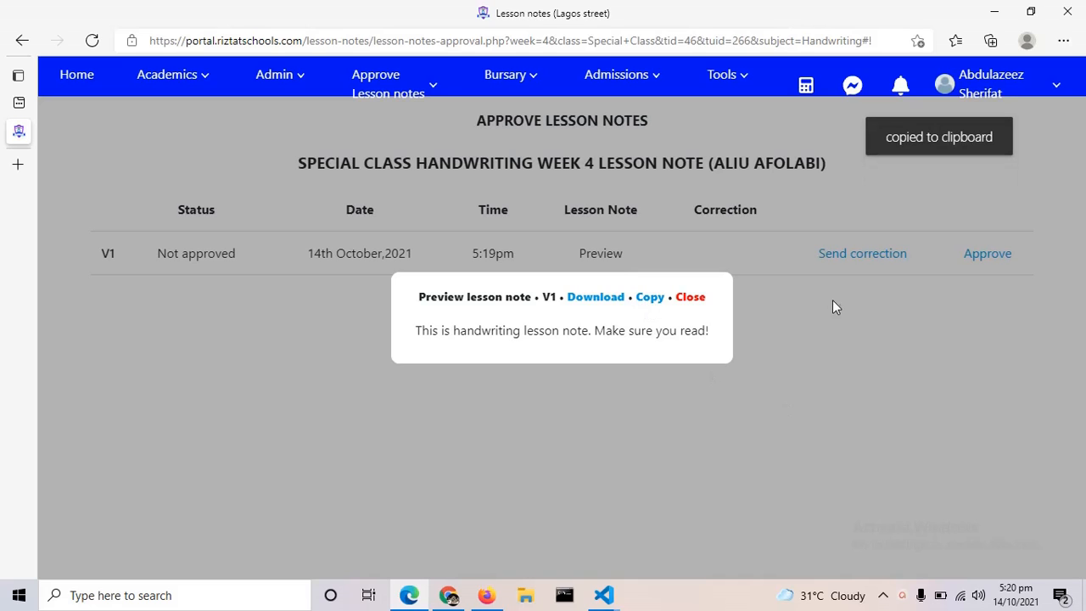
click(687, 297)
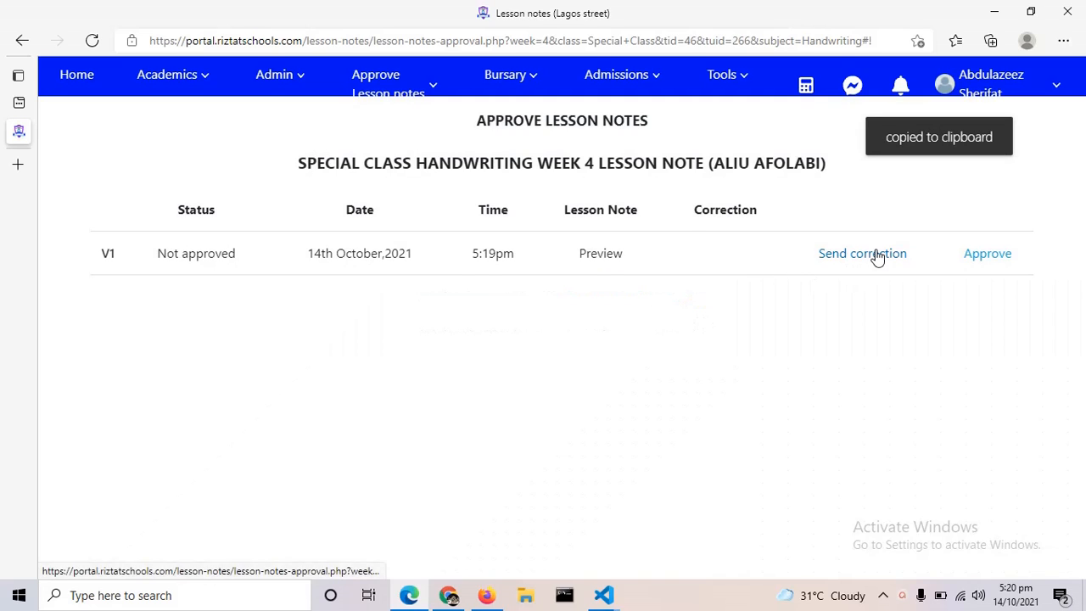
click(862, 254)
click(653, 222)
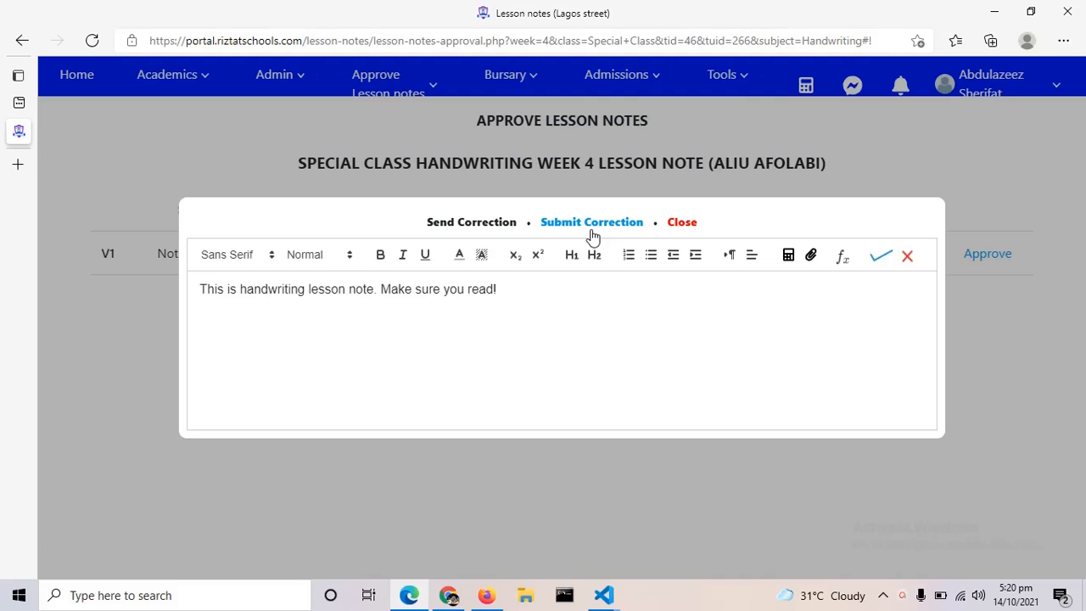
click(676, 224)
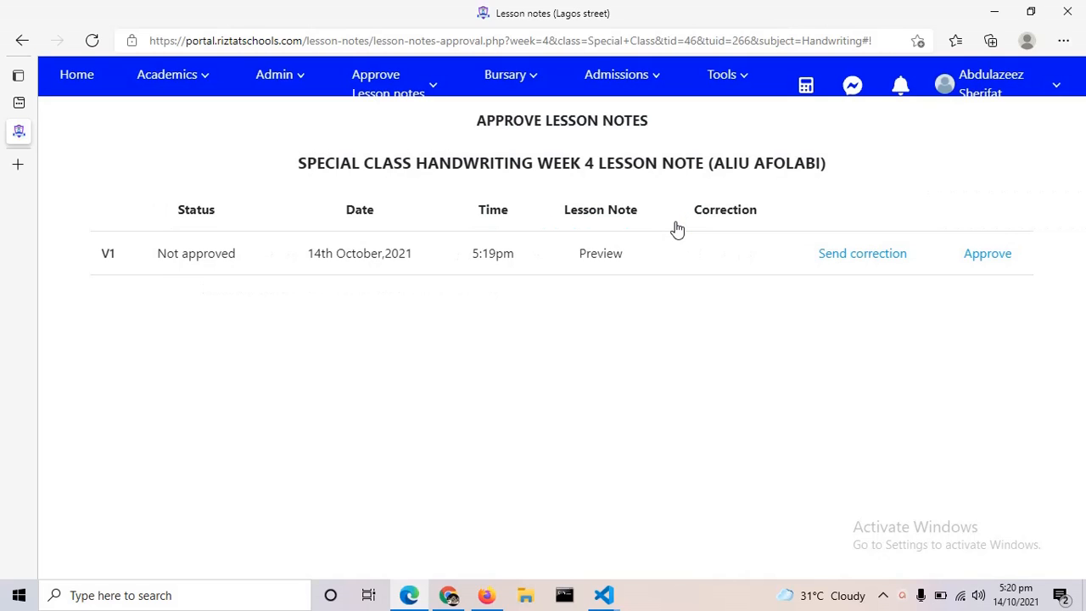
- Approve version V1 of the Special Class Handwriting Week 4 lesson note and accept the irreversible approval
click(988, 259)
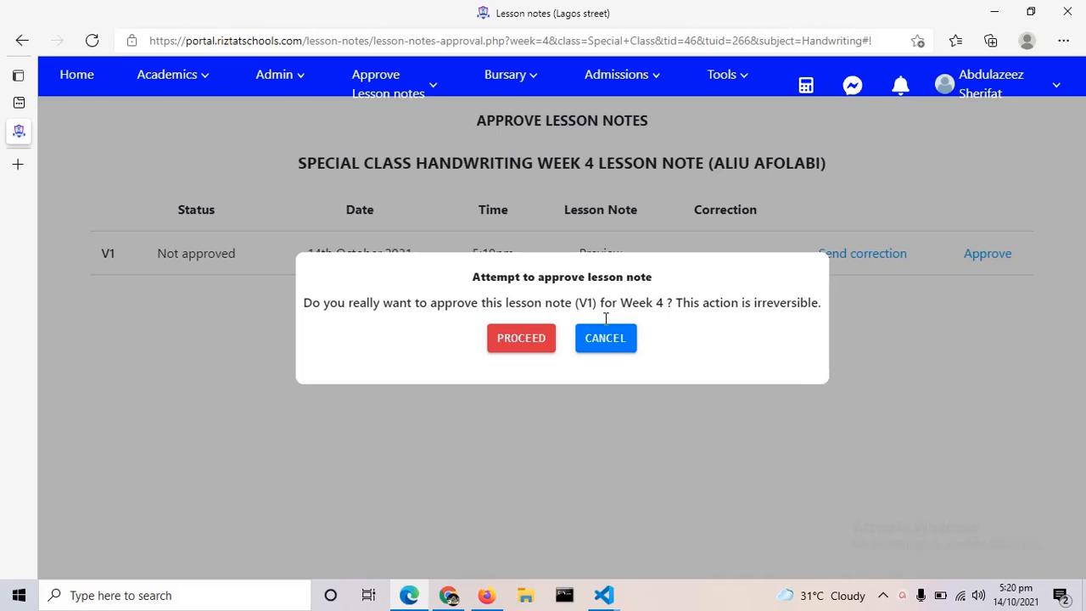
click(521, 340)
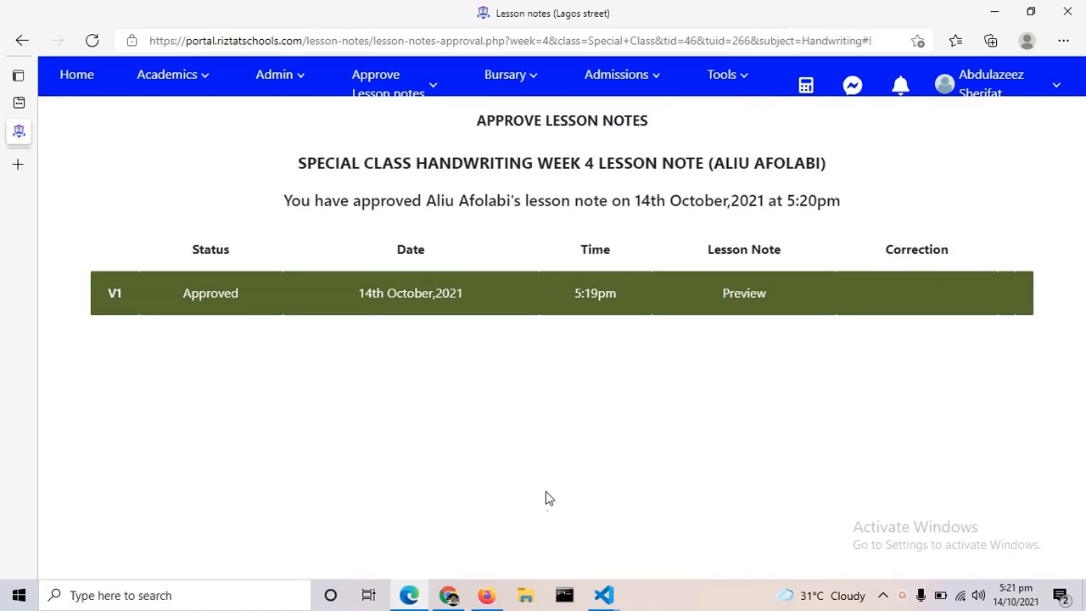
- Switch to Chrome and open the Week 4 Handwriting lesson note from the teacher's approval notification
click(448, 595)
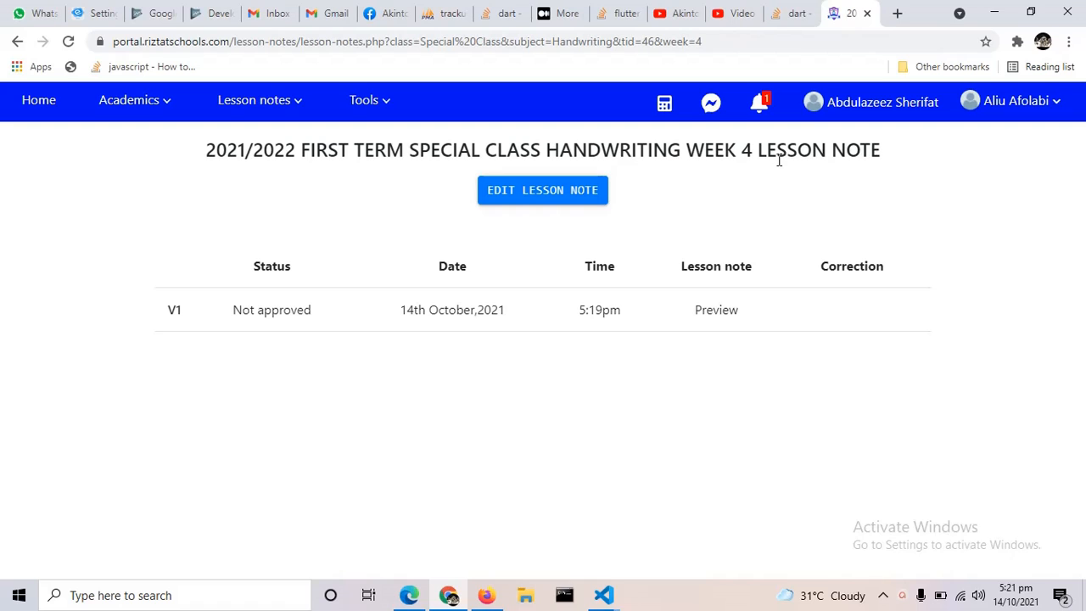
click(765, 105)
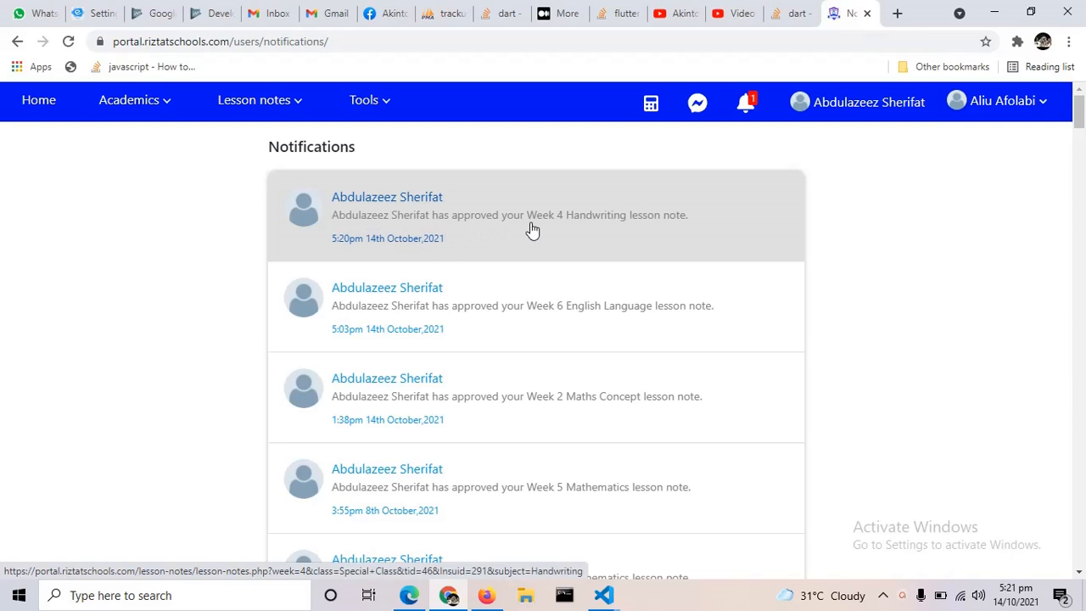
click(670, 244)
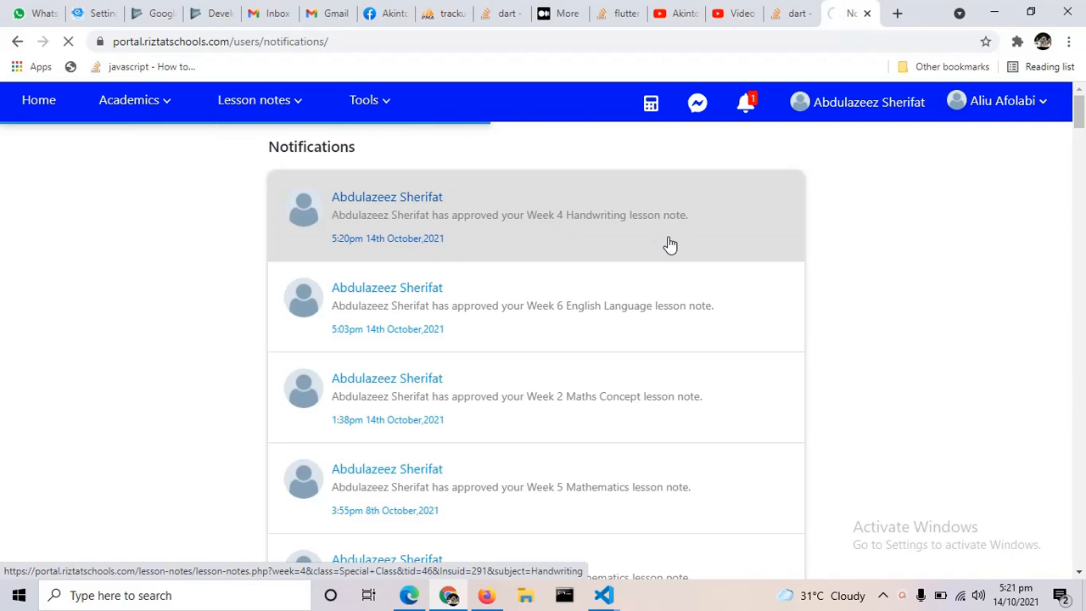
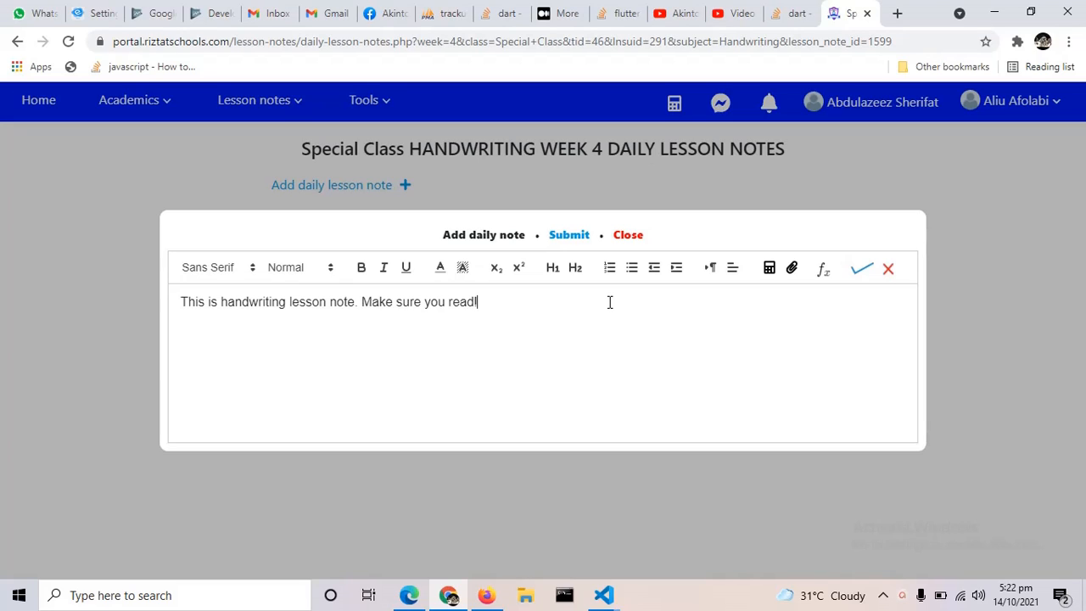
- Shorten the new daily note's text to "This is handwriting lesson note."
key(BackSpace)
key(BackSpace)
key(BackSpace)
key(BackSpace)
key(BackSpace)
key(BackSpace)
key(BackSpace)
key(BackSpace)
key(BackSpace)
key(BackSpace)
key(BackSpace)
key(BackSpace)
key(BackSpace)
key(BackSpace)
key(BackSpace)
key(BackSpace)
key(BackSpace)
key(BackSpace)
key(BackSpace)
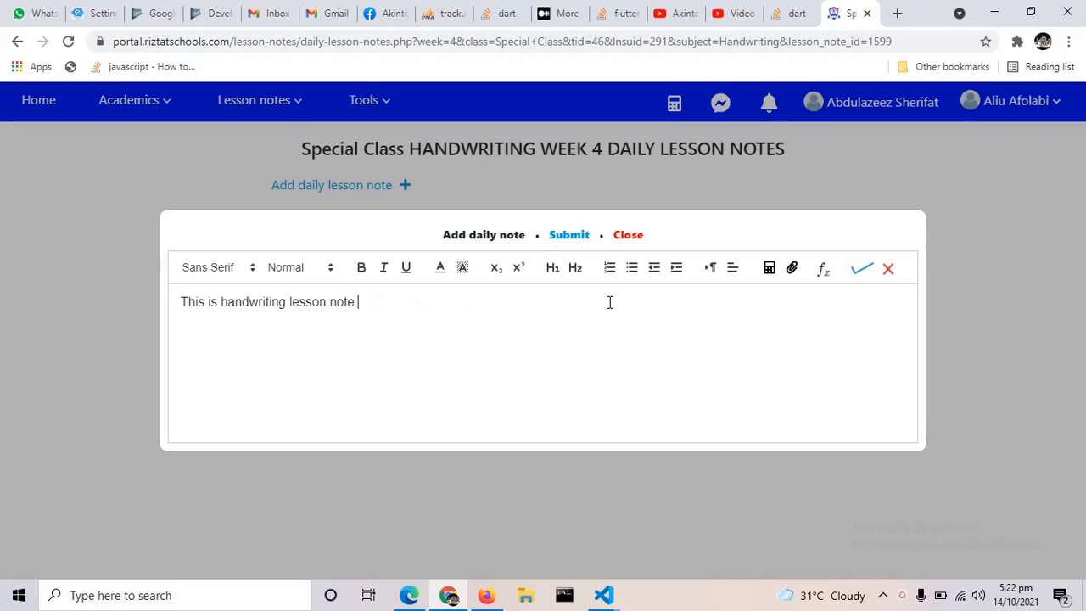
- Submit the daily lesson note with the lesson date October 14, 2021 and the time 05:25 PM
click(579, 246)
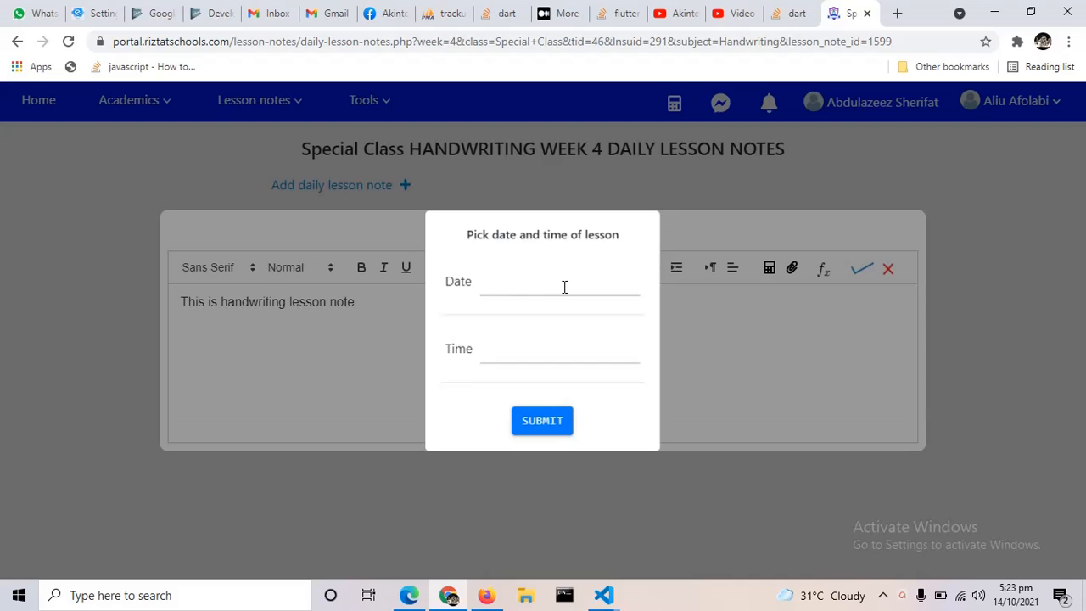
click(564, 287)
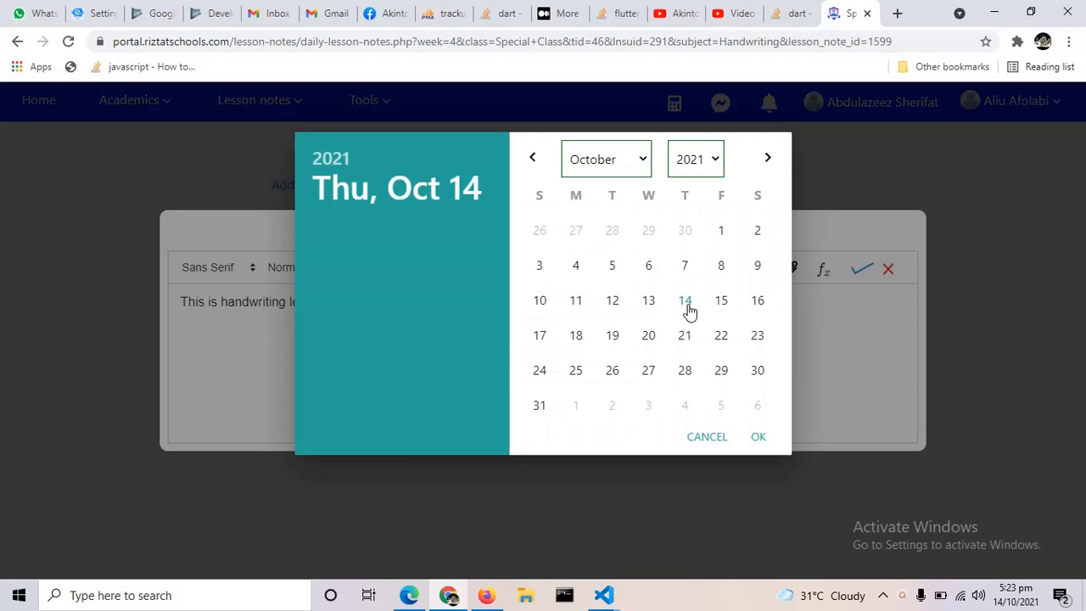
click(687, 308)
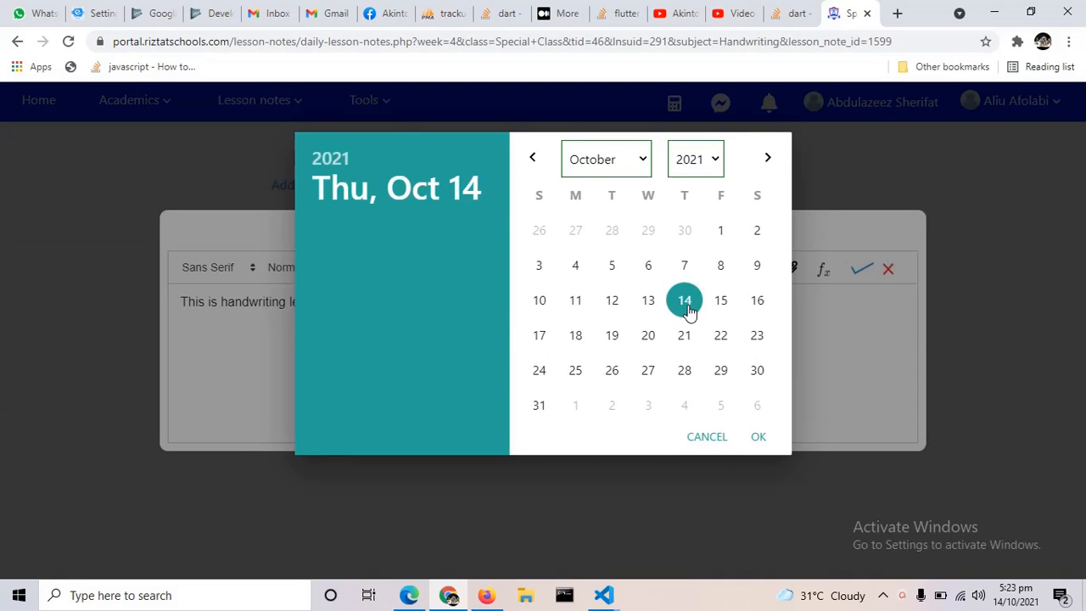
click(758, 437)
click(537, 338)
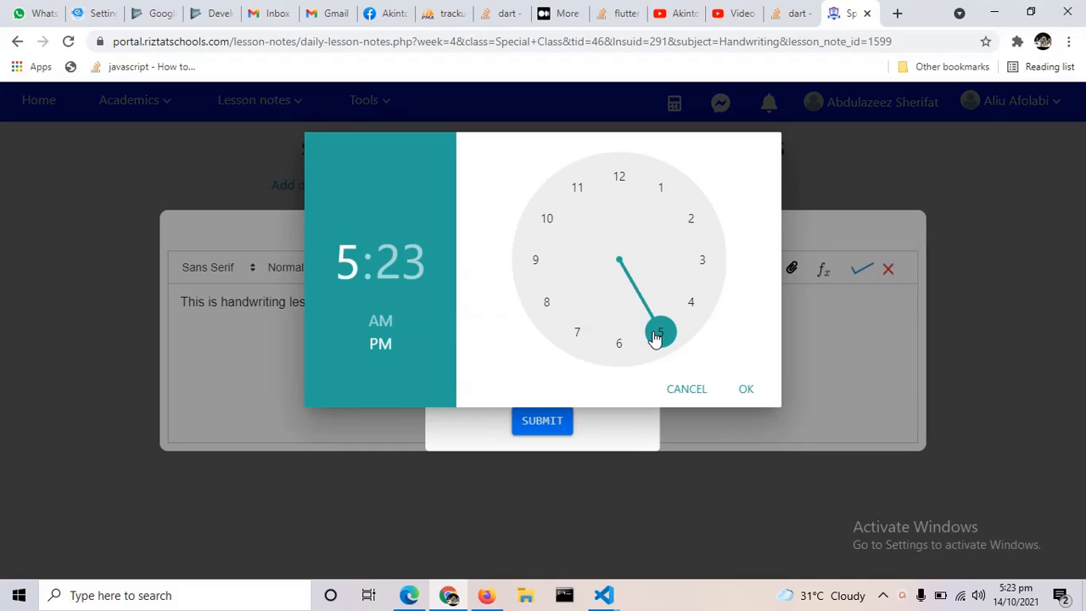
click(657, 337)
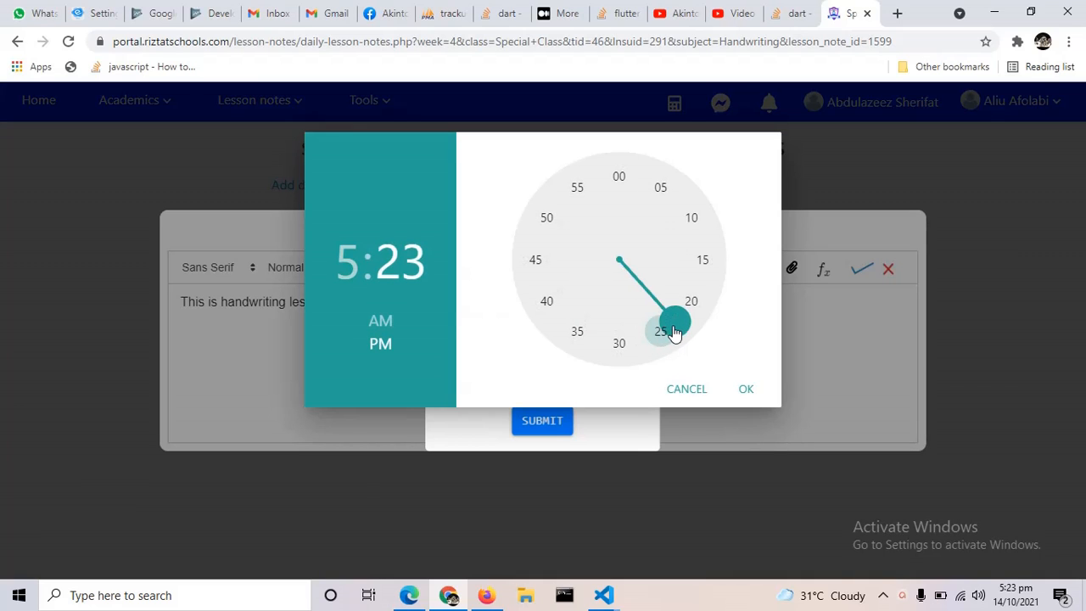
drag(674, 332, 664, 339)
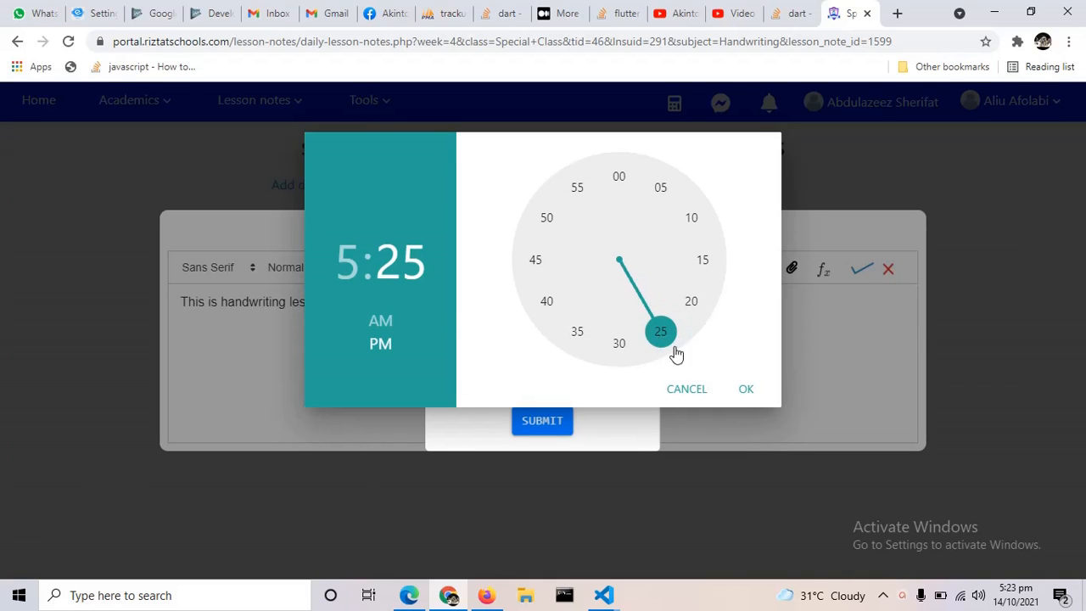
click(746, 390)
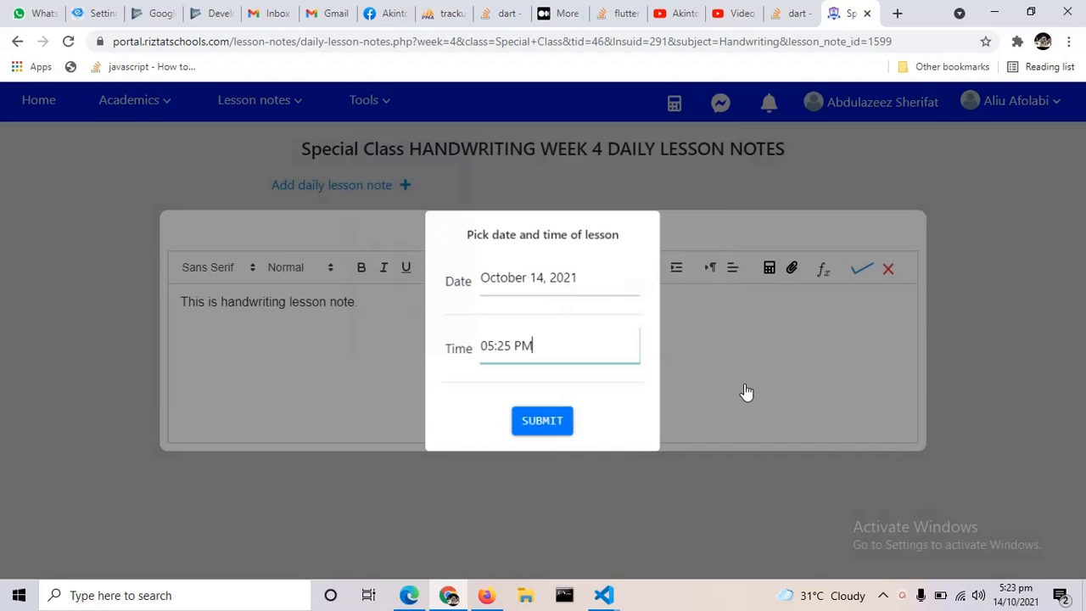
click(558, 422)
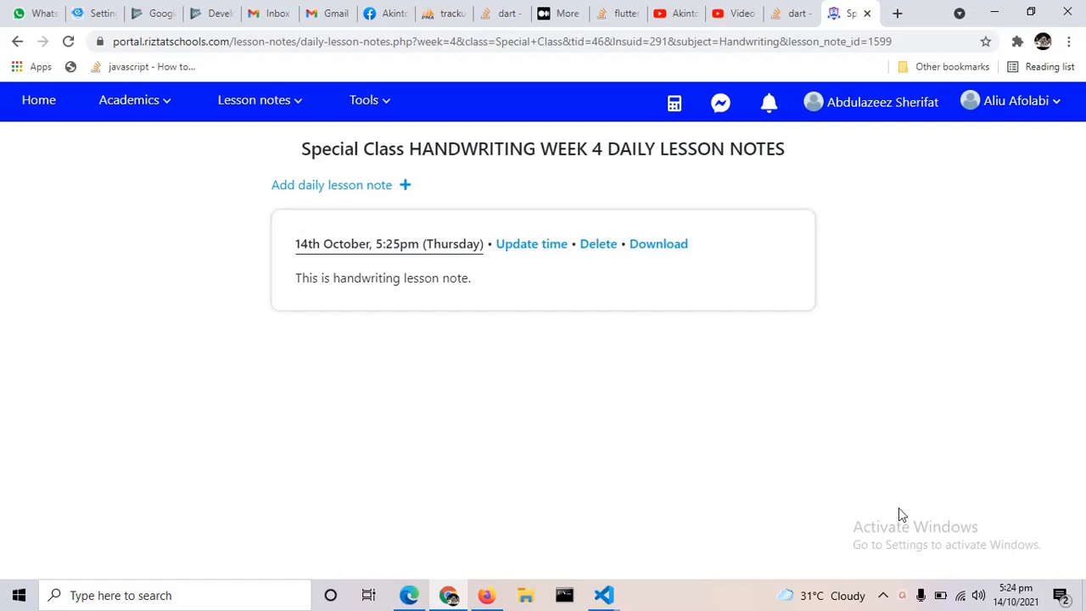
- Check the student's portal home page in Firefox for notifications and return to the daily lesson notes in Chrome
click(486, 595)
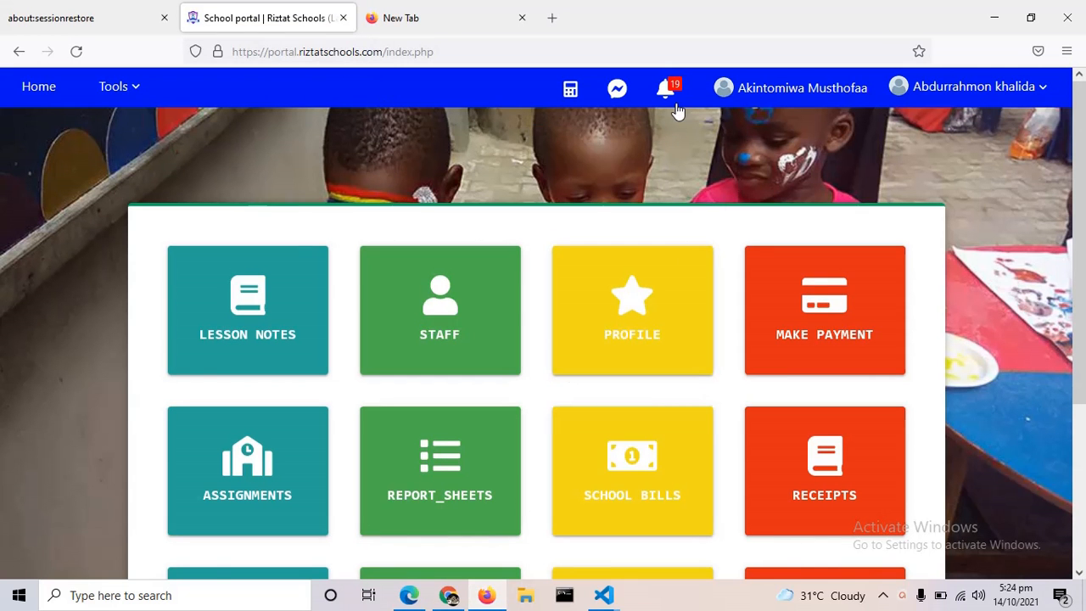
click(896, 93)
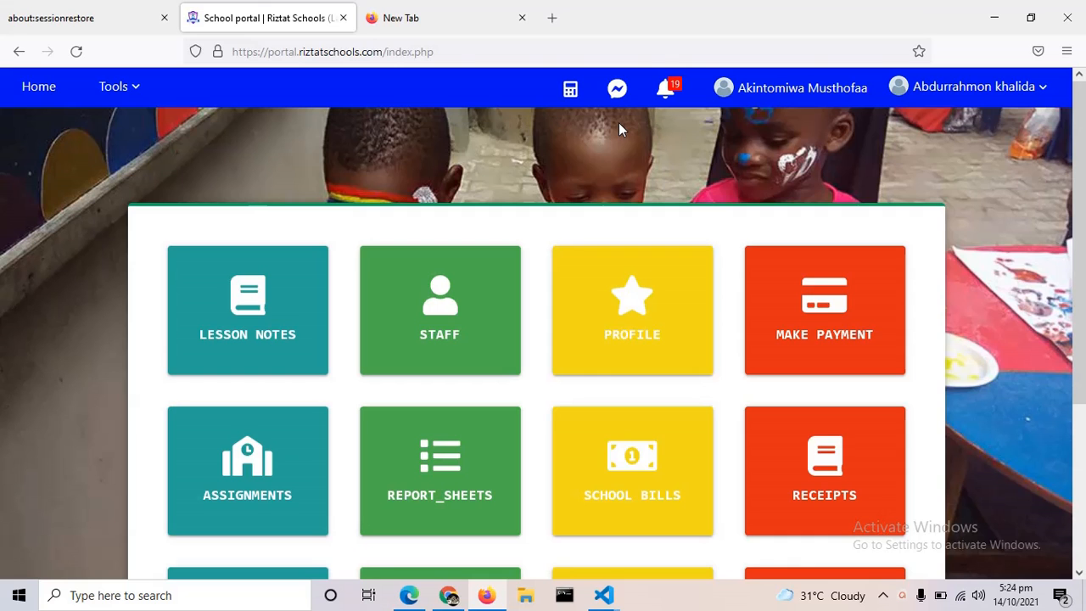
click(448, 595)
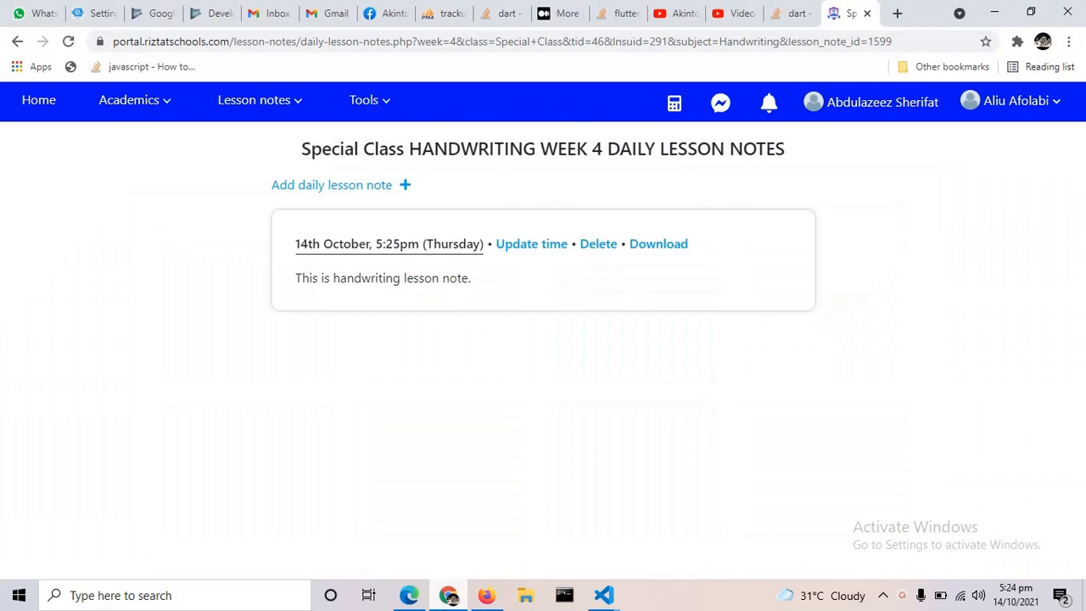
- Switch to Firefox and open the Week 4 Handwriting daily lesson note from the student's notifications
click(447, 595)
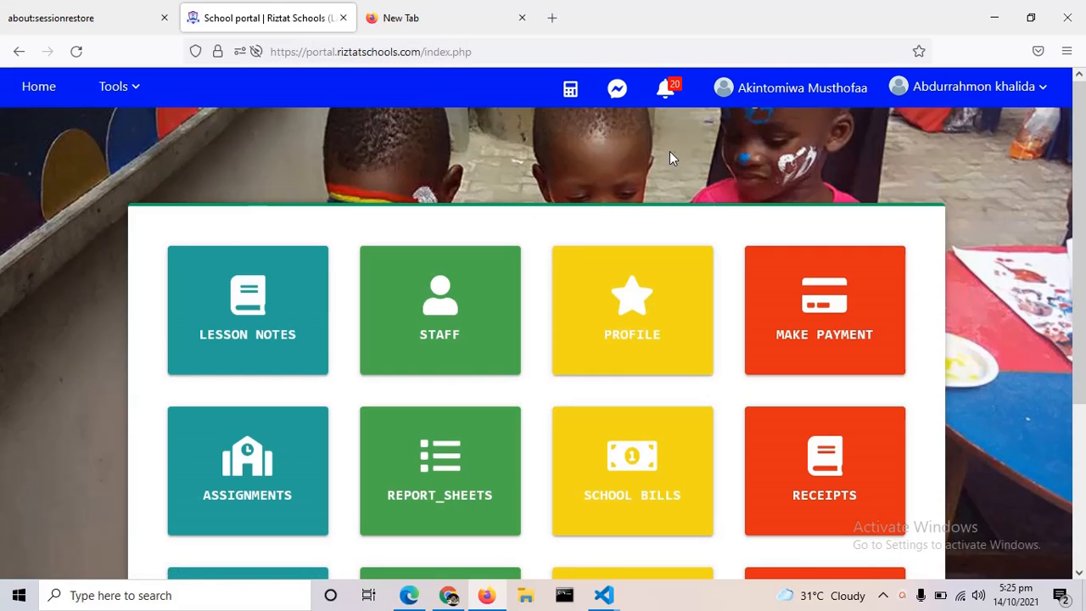
click(670, 105)
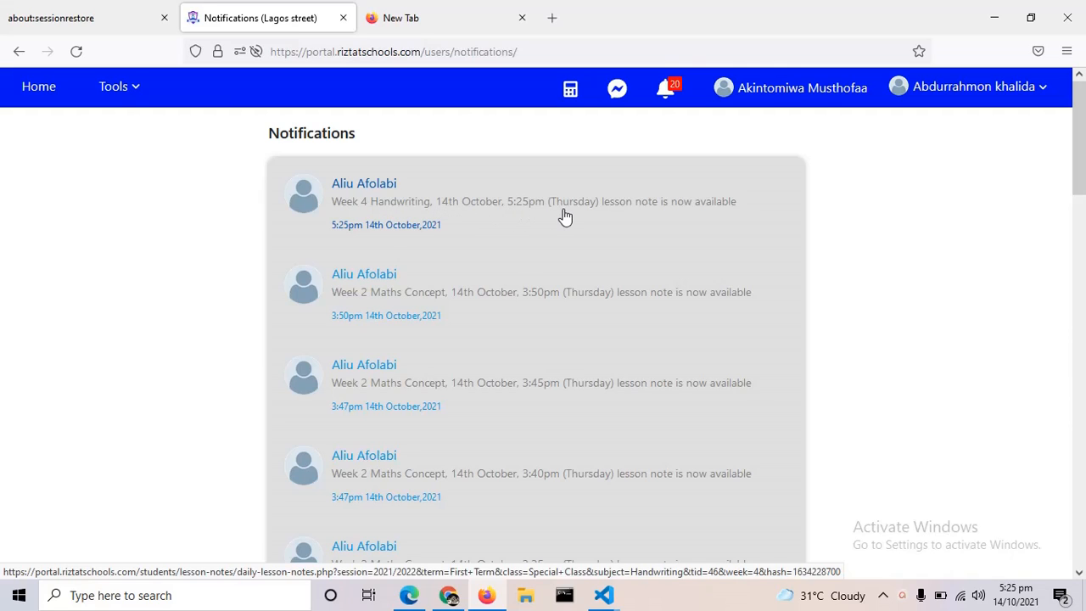
click(672, 216)
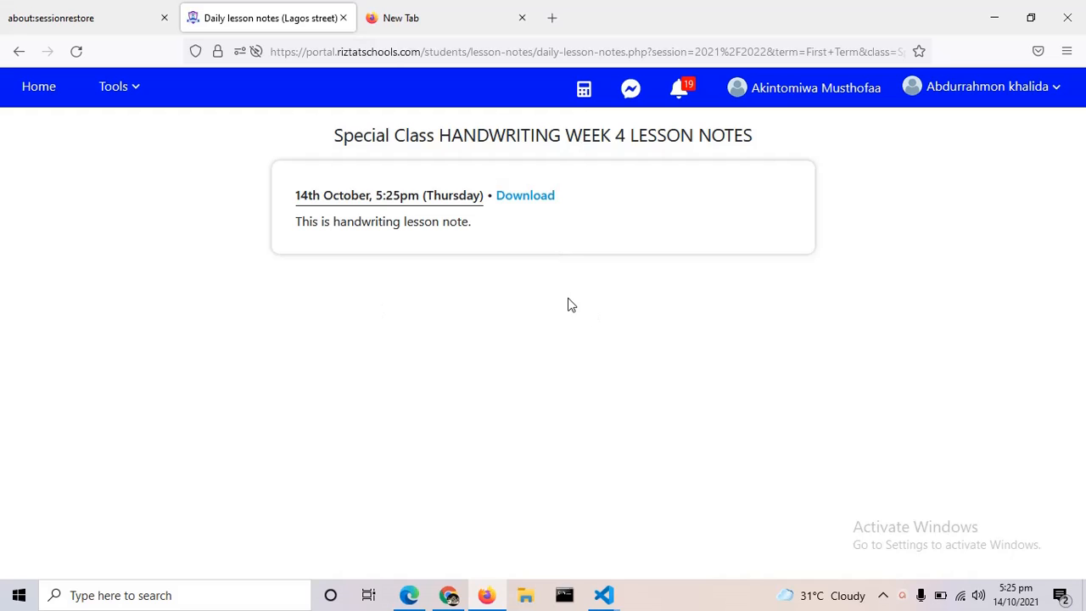
- Start downloading the student's Handwriting Week 4 lesson note as a PDF and dismiss the save dialog
click(534, 202)
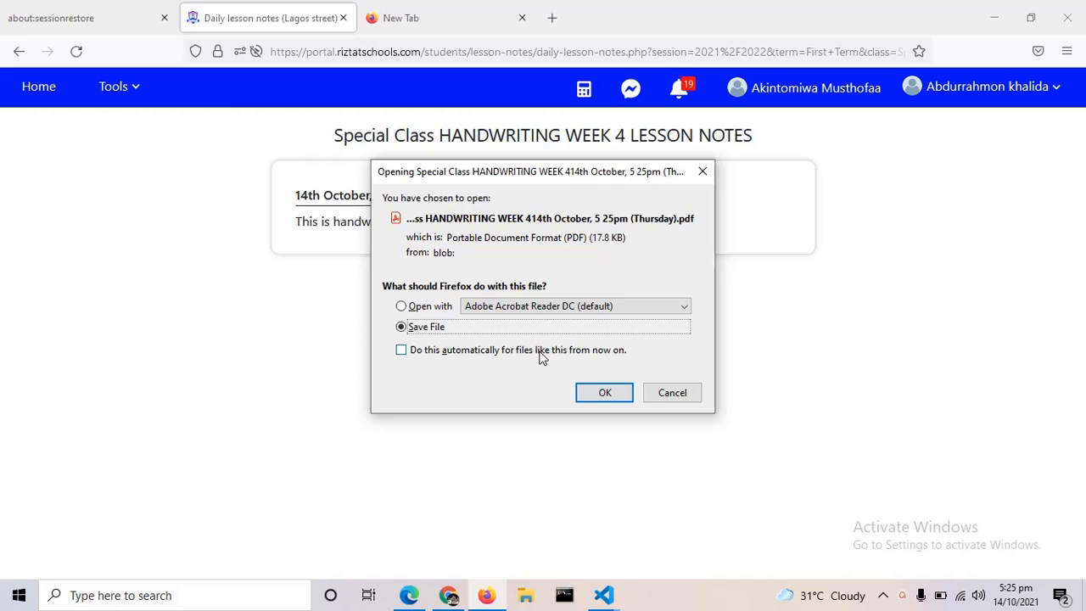
click(702, 171)
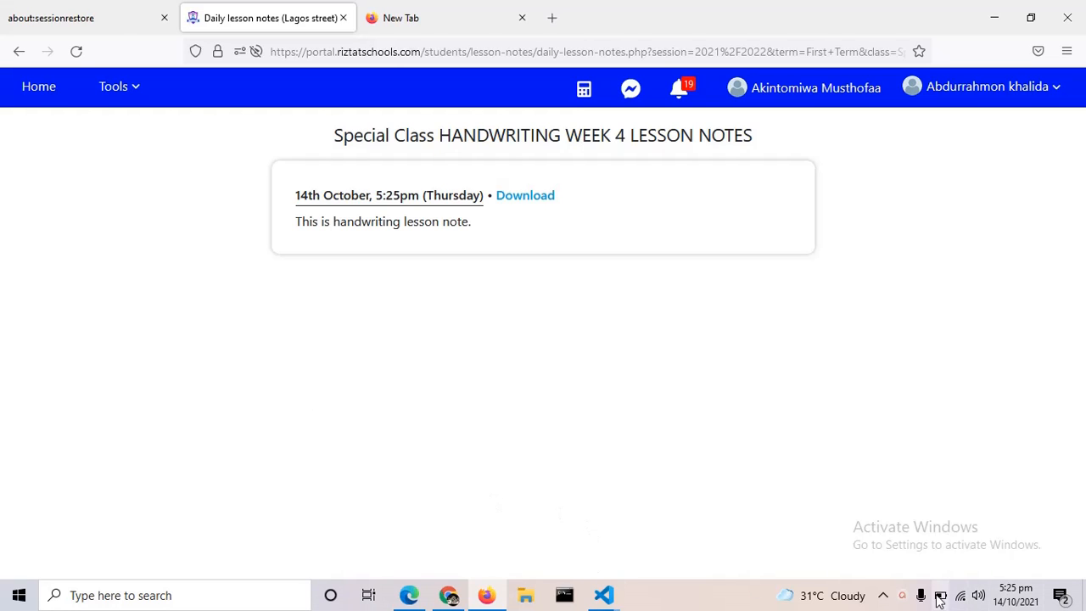
click(900, 597)
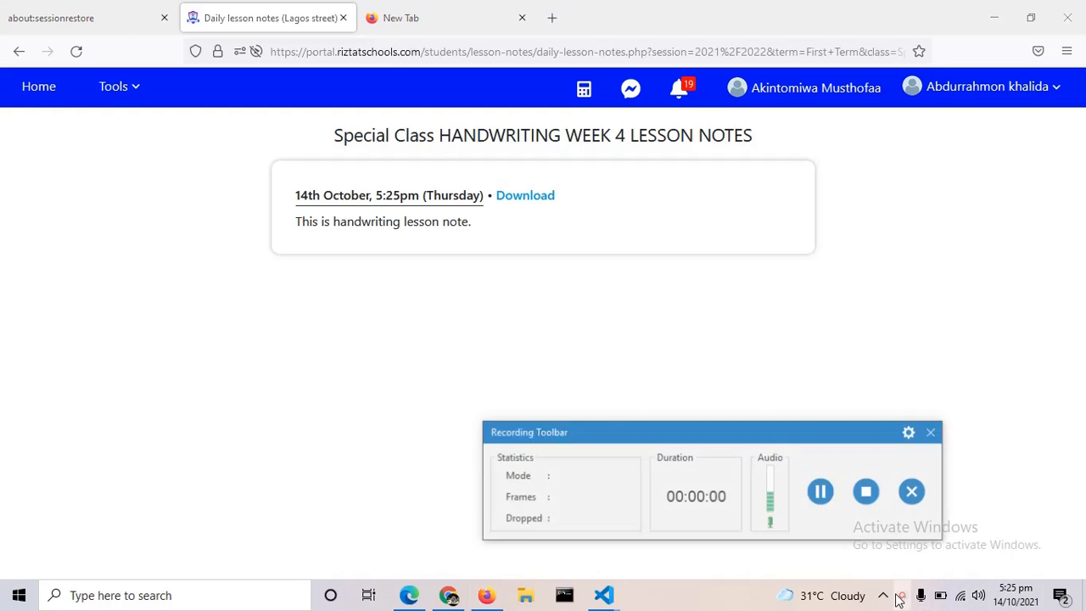
click(912, 491)
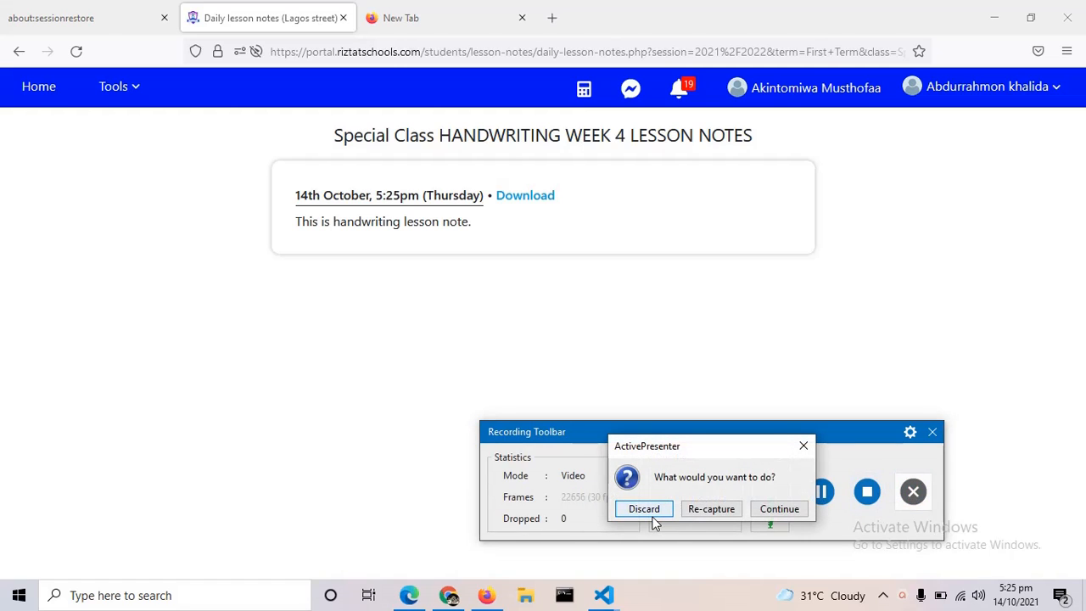